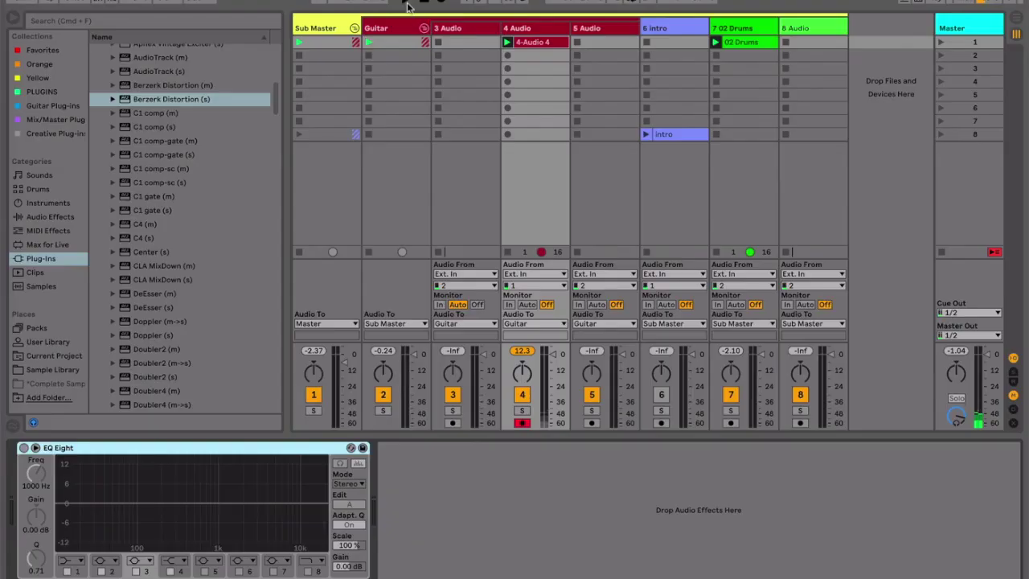
Start playback and add the Berzerk Distortion (s) plug-in to the 4 Audio track.
{"action": "left_click", "coordinate": [408, 6]}
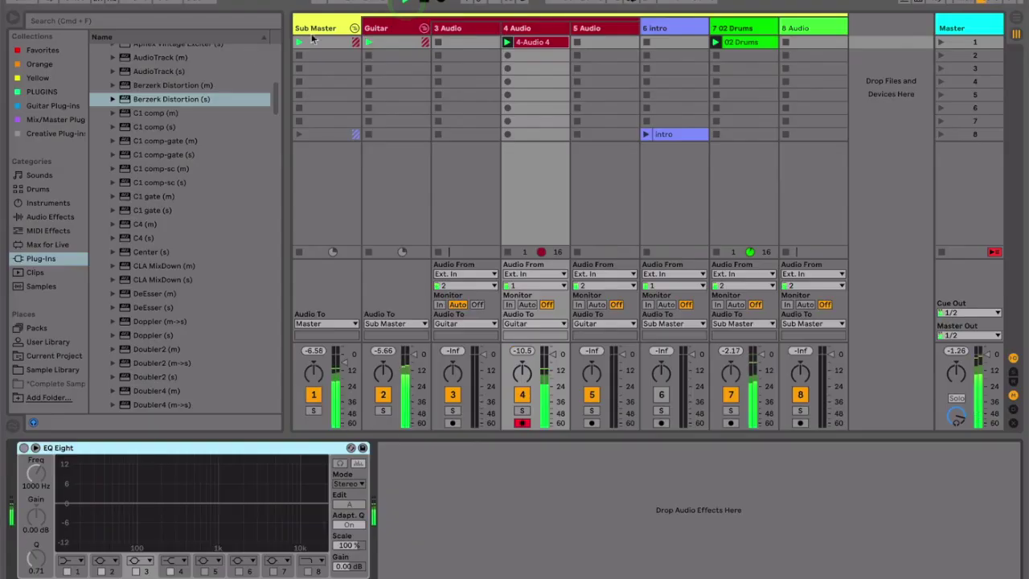
{"action": "left_click_drag", "start_coordinate": [127, 101], "coordinate": [537, 79]}
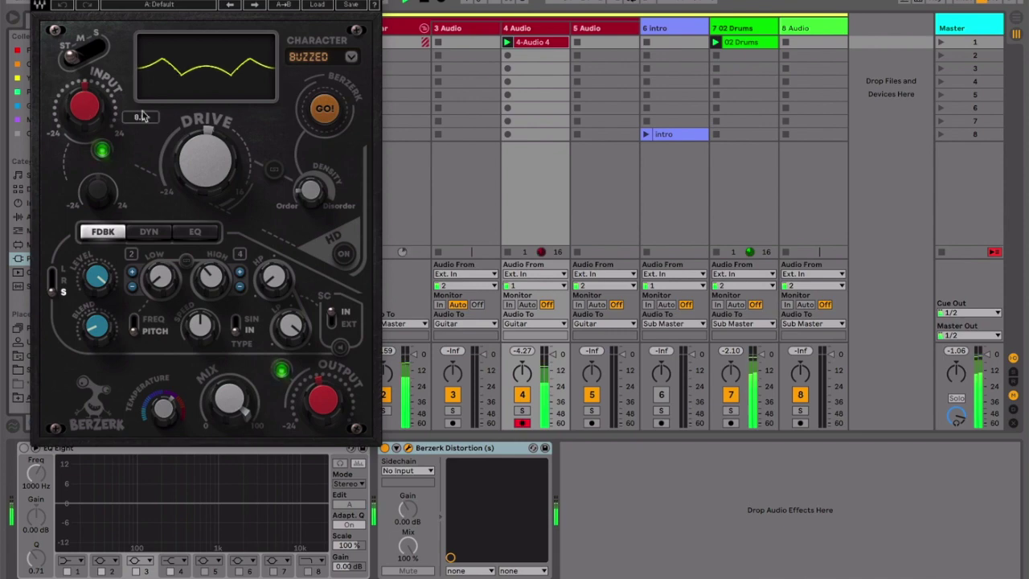
Audition the distortion characters Trippy, Dizzy, Frenzy, Squashed and Freaky one after another during playback.
{"action": "left_click", "coordinate": [351, 57]}
{"action": "left_click", "coordinate": [337, 103]}
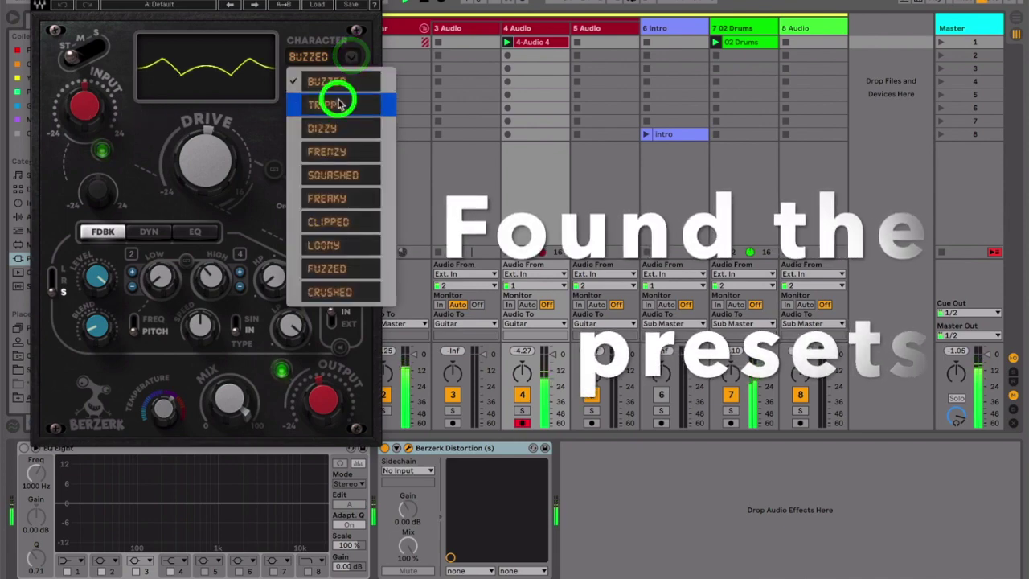
{"action": "left_click", "coordinate": [352, 57]}
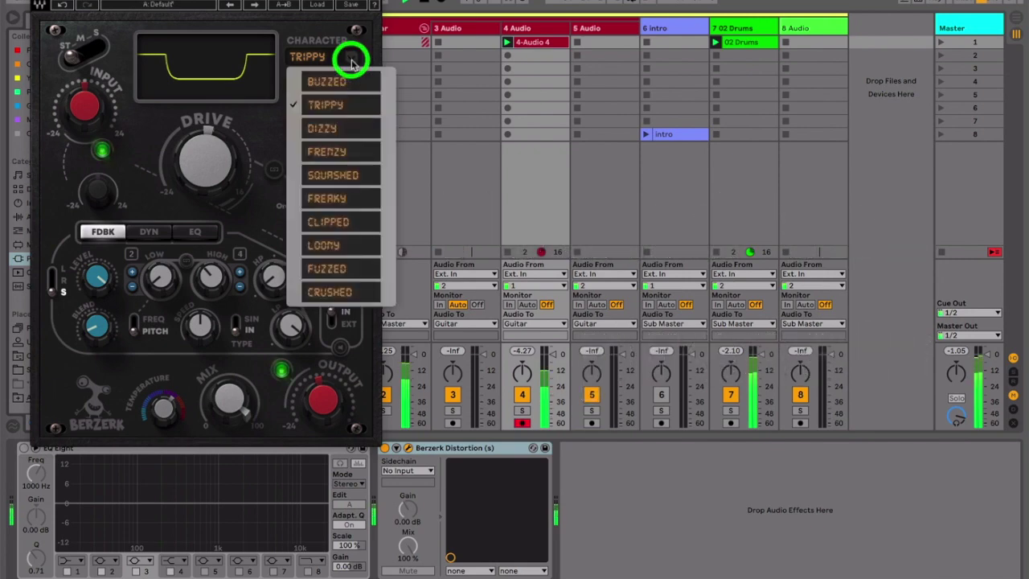
{"action": "left_click", "coordinate": [336, 131]}
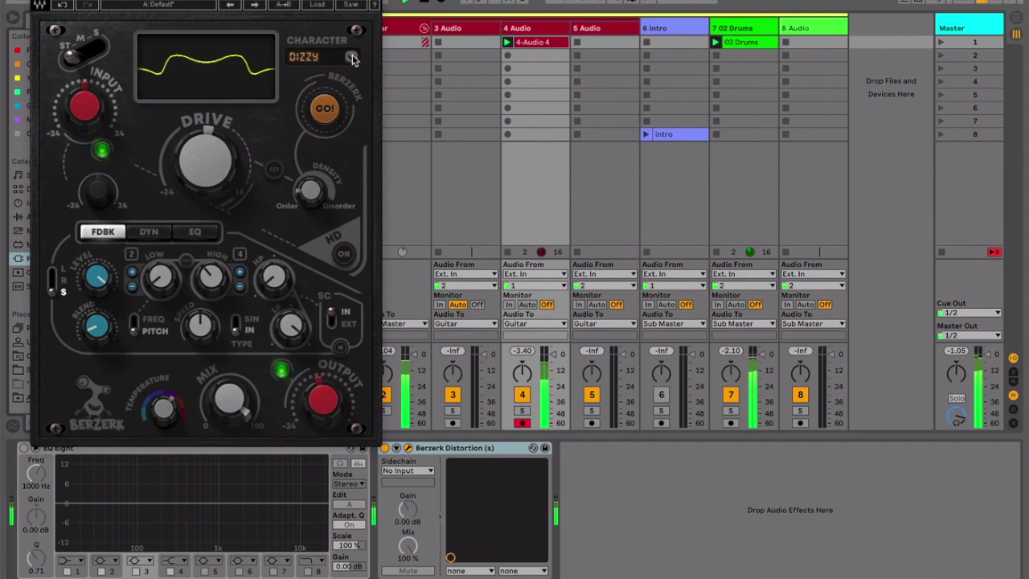
{"action": "left_click", "coordinate": [352, 57]}
{"action": "left_click", "coordinate": [340, 150]}
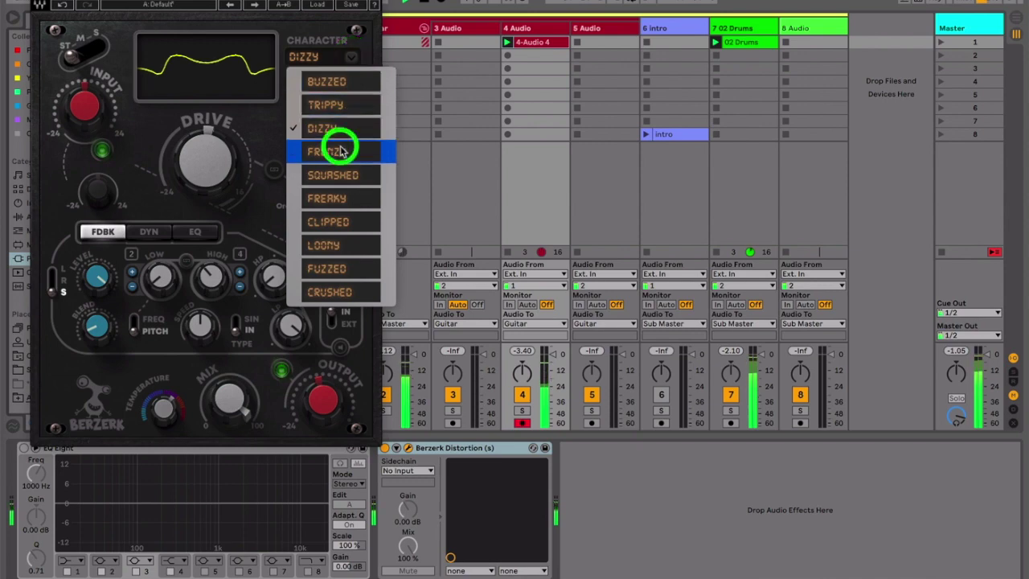
{"action": "left_click", "coordinate": [352, 57]}
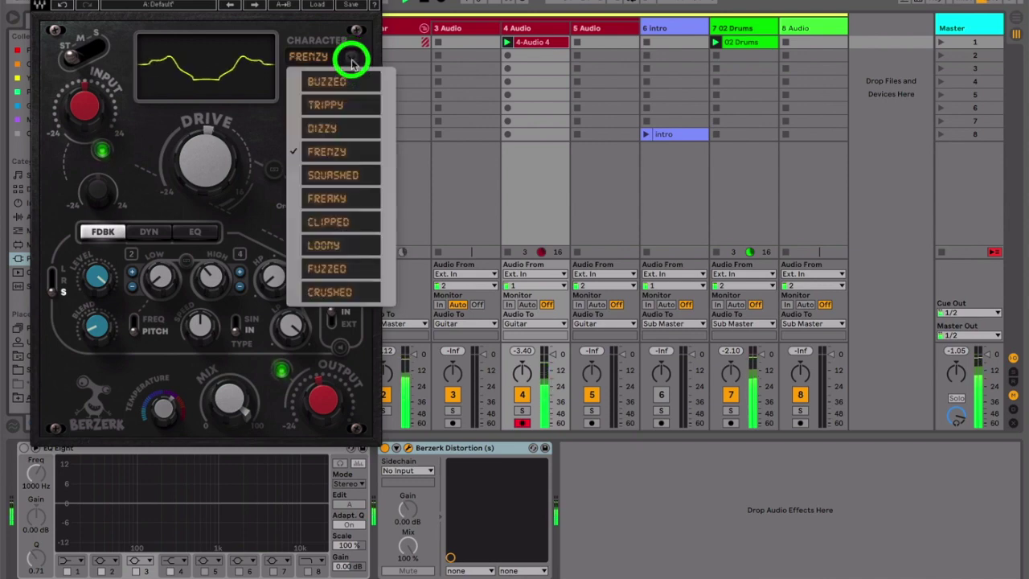
{"action": "left_click", "coordinate": [336, 179]}
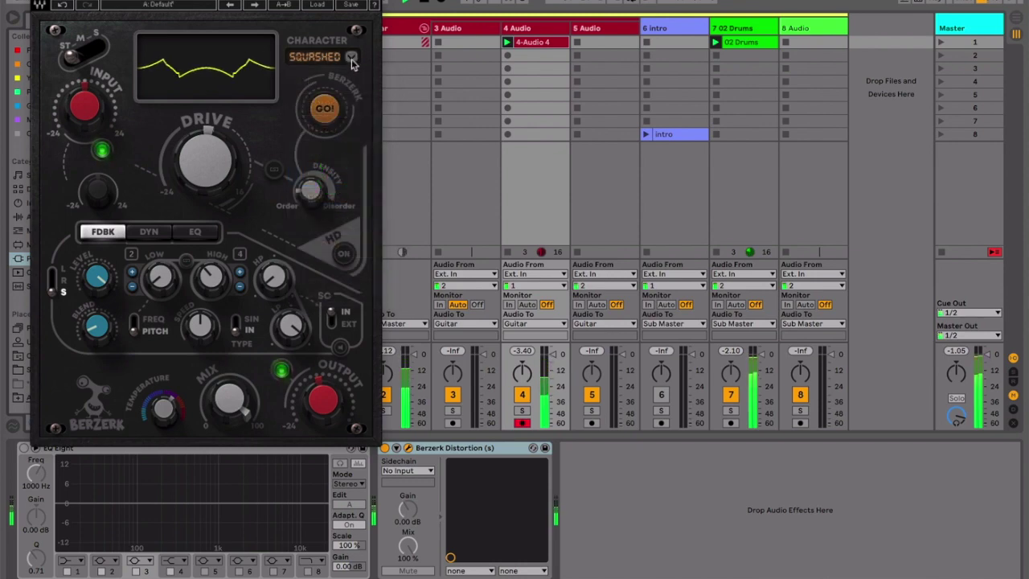
{"action": "left_click", "coordinate": [352, 57]}
{"action": "left_click", "coordinate": [335, 200]}
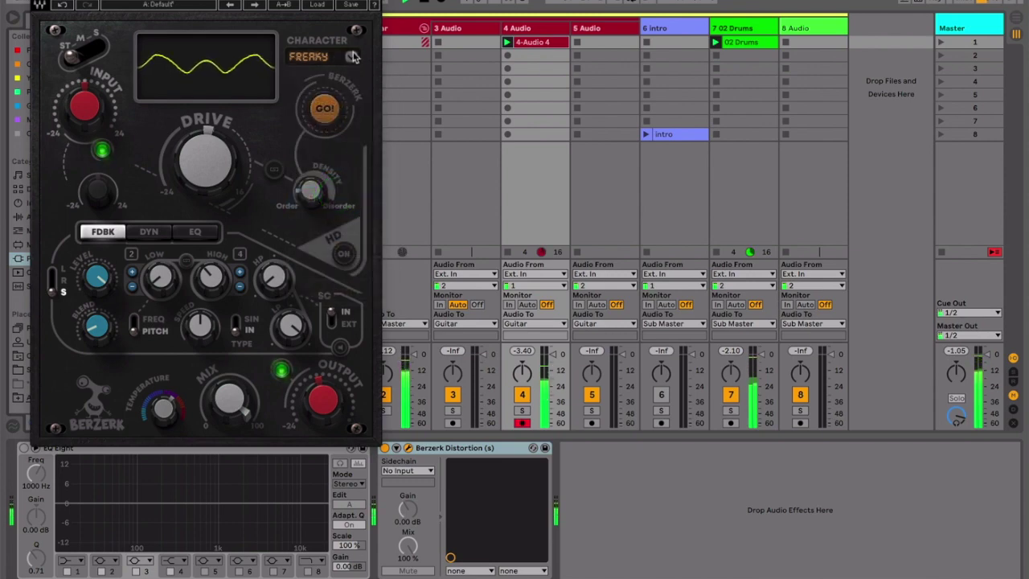
Audition the distortion characters Clipped, Loony, Fuzzed and Crushed, and return the character to Buzzed.
{"action": "left_click", "coordinate": [352, 57]}
{"action": "left_click", "coordinate": [334, 223]}
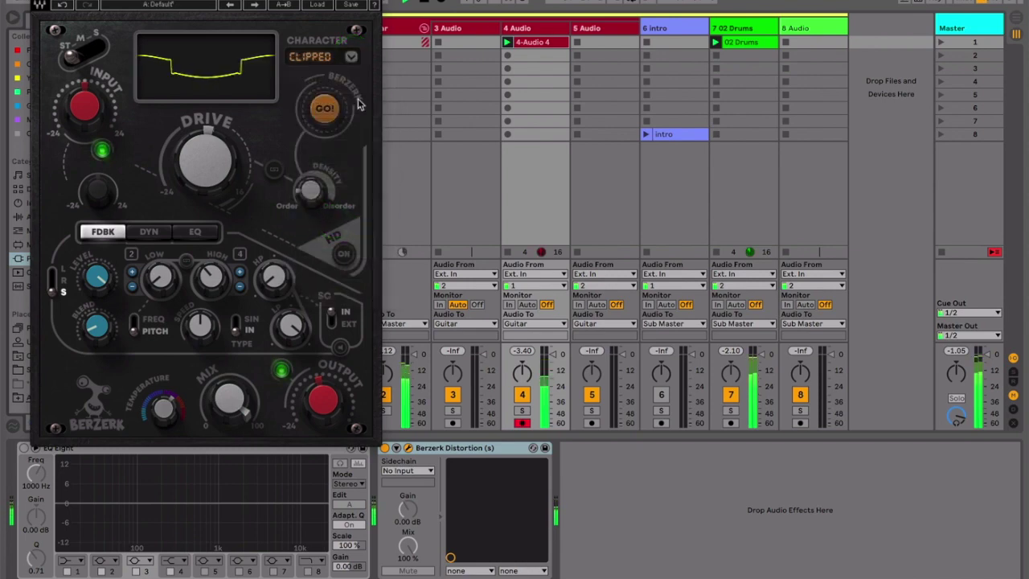
{"action": "left_click", "coordinate": [352, 57]}
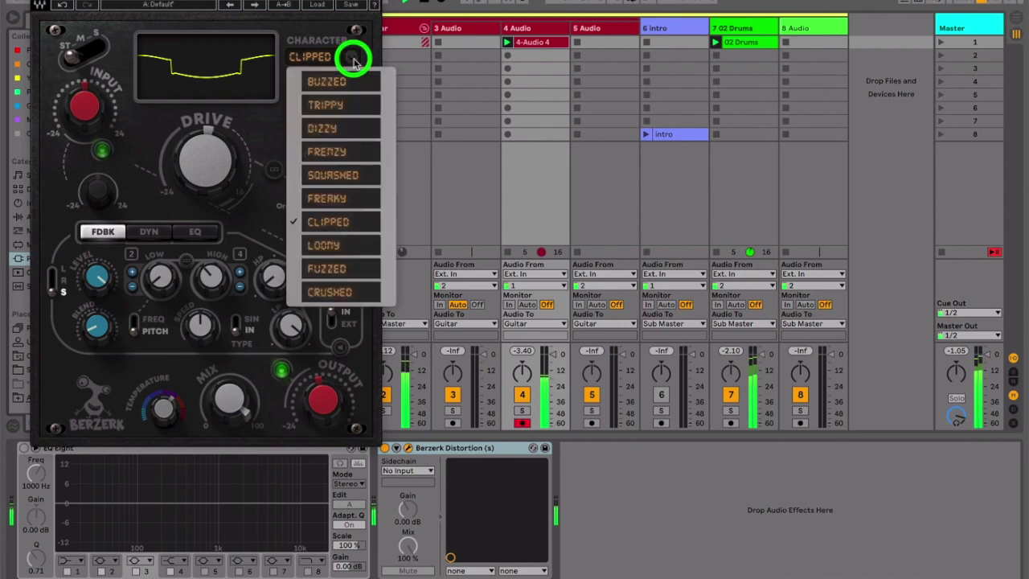
{"action": "left_click", "coordinate": [335, 247]}
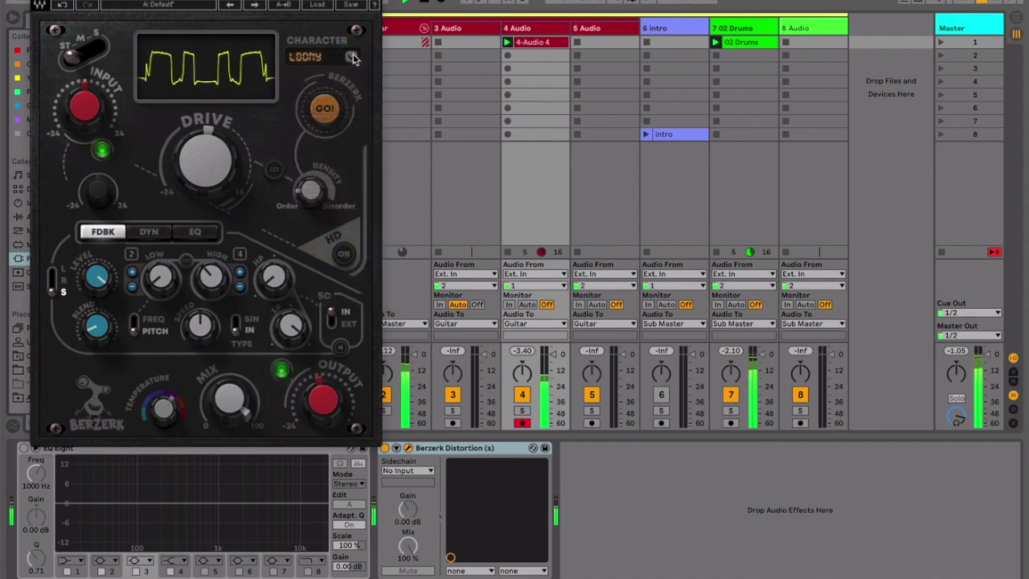
{"action": "left_click", "coordinate": [353, 57]}
{"action": "left_click", "coordinate": [319, 272]}
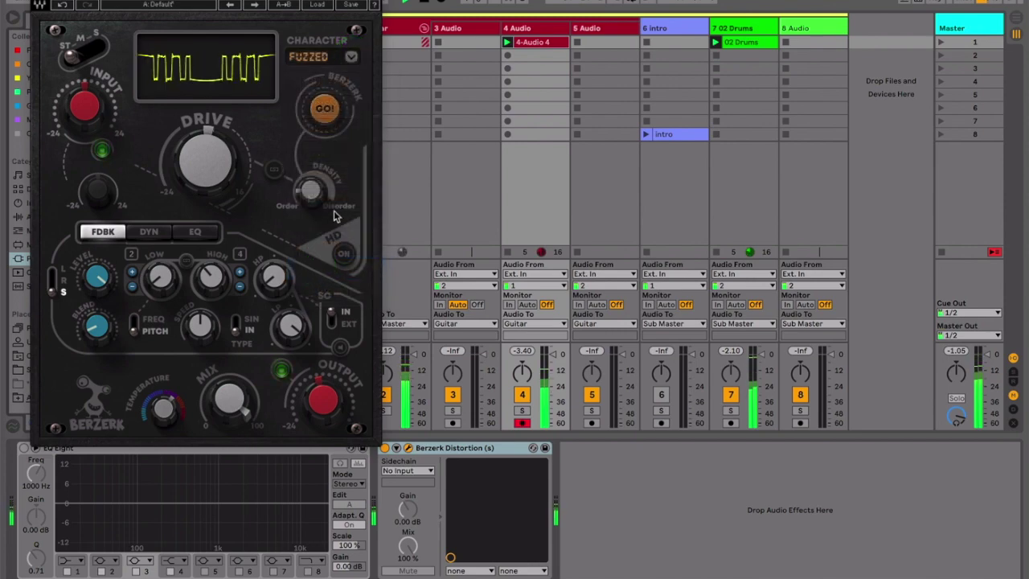
{"action": "left_click", "coordinate": [353, 57]}
{"action": "left_click", "coordinate": [316, 295]}
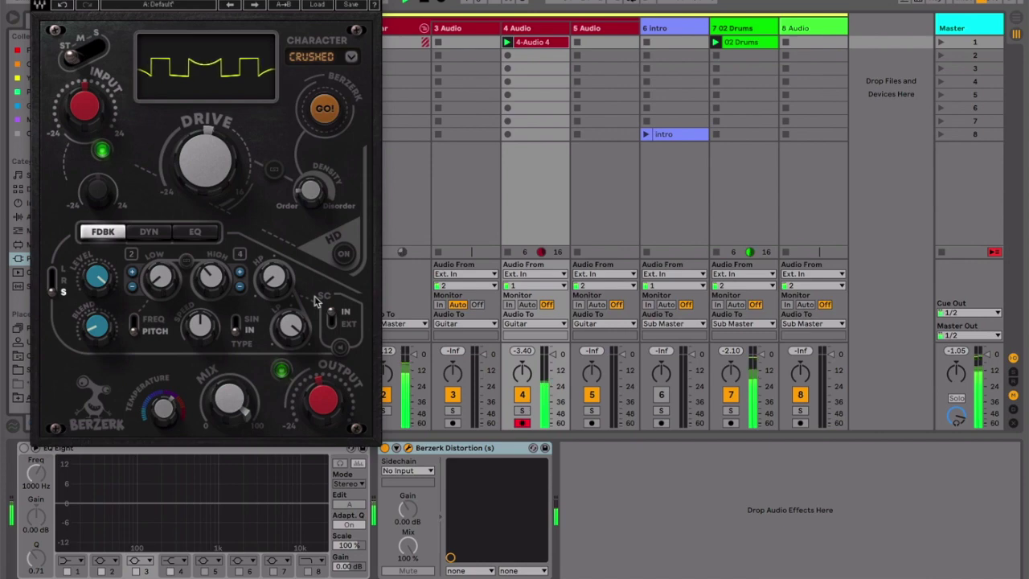
{"action": "left_click", "coordinate": [351, 57]}
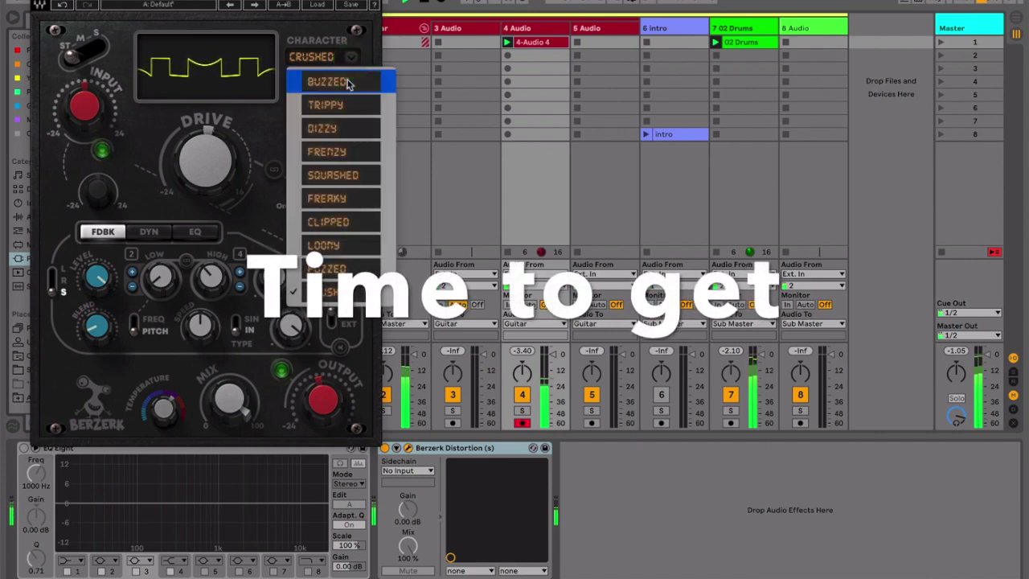
{"action": "left_click", "coordinate": [347, 82]}
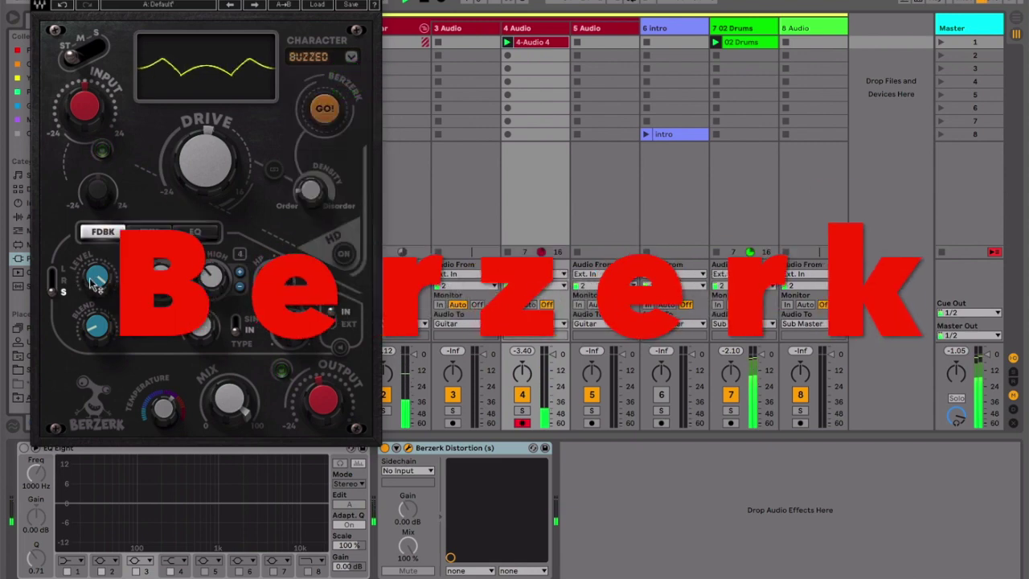
Raise the distortion's Drive well above its default and enable the link button beside the Drive knob.
{"action": "left_click", "coordinate": [193, 167]}
{"action": "left_click_drag", "start_coordinate": [193, 167], "coordinate": [175, 53]}
{"action": "left_click", "coordinate": [273, 172]}
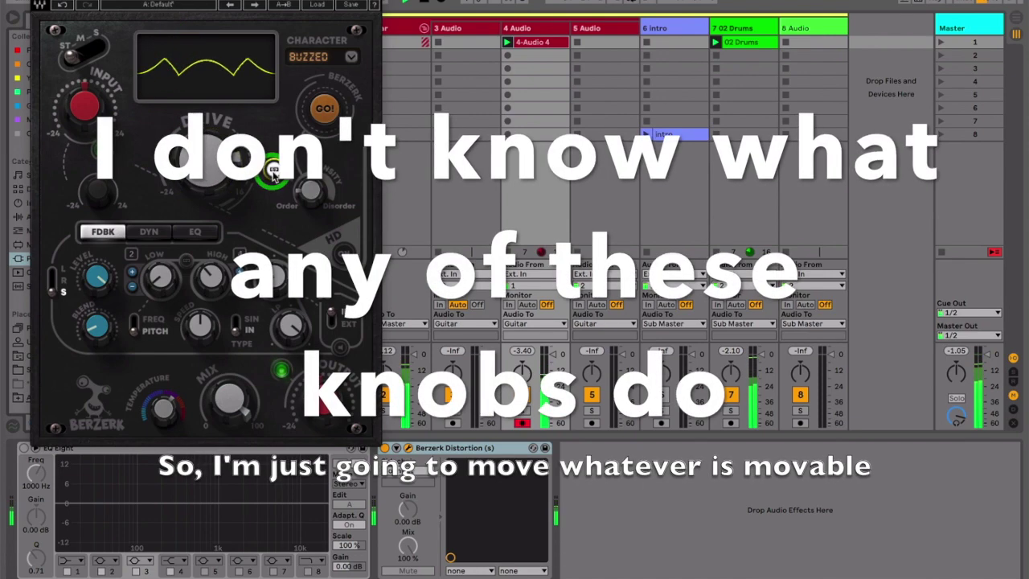
Try the Density control, and switch on HD together with a trigger of Berzerk's GO! function.
{"action": "left_click", "coordinate": [306, 194]}
{"action": "left_click_drag", "start_coordinate": [306, 195], "coordinate": [511, 299]}
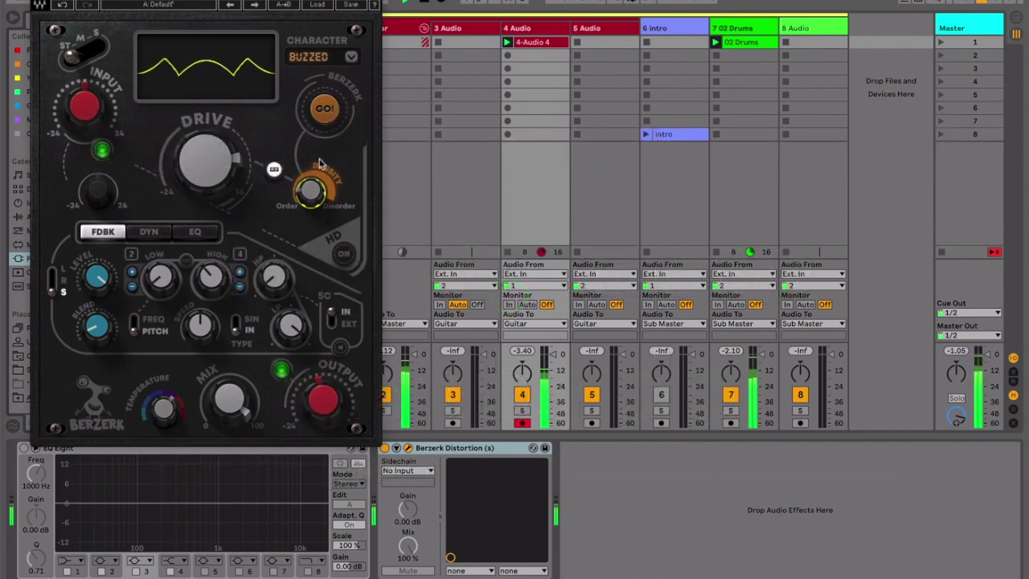
{"action": "left_click", "coordinate": [343, 252]}
{"action": "left_click", "coordinate": [328, 95]}
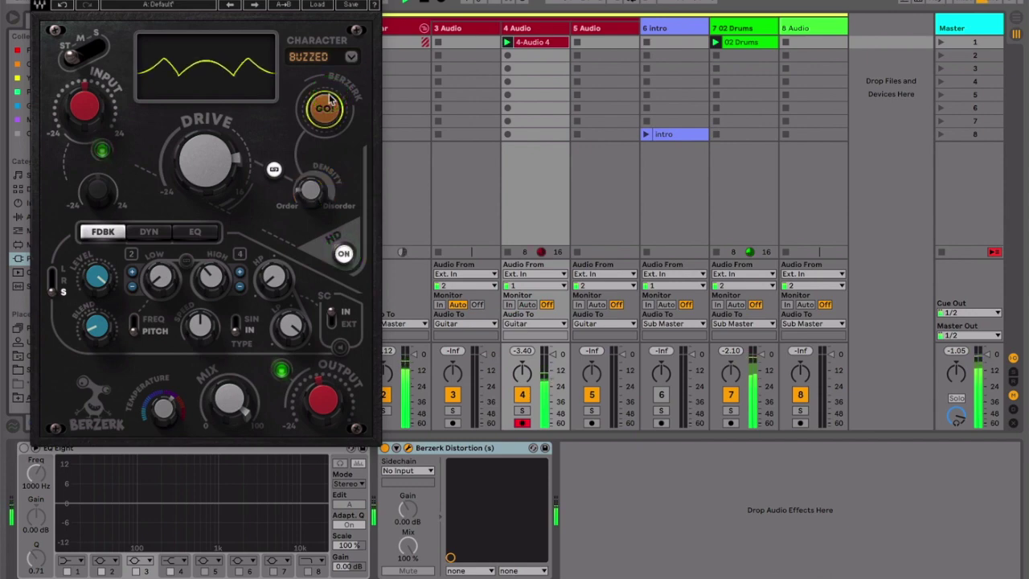
In the feedback section, raise the linked Low and High controls, and raise Speed with Type set to SIN.
{"action": "left_click_drag", "start_coordinate": [153, 279], "coordinate": [117, 150]}
{"action": "left_click_drag", "start_coordinate": [184, 267], "coordinate": [150, 211]}
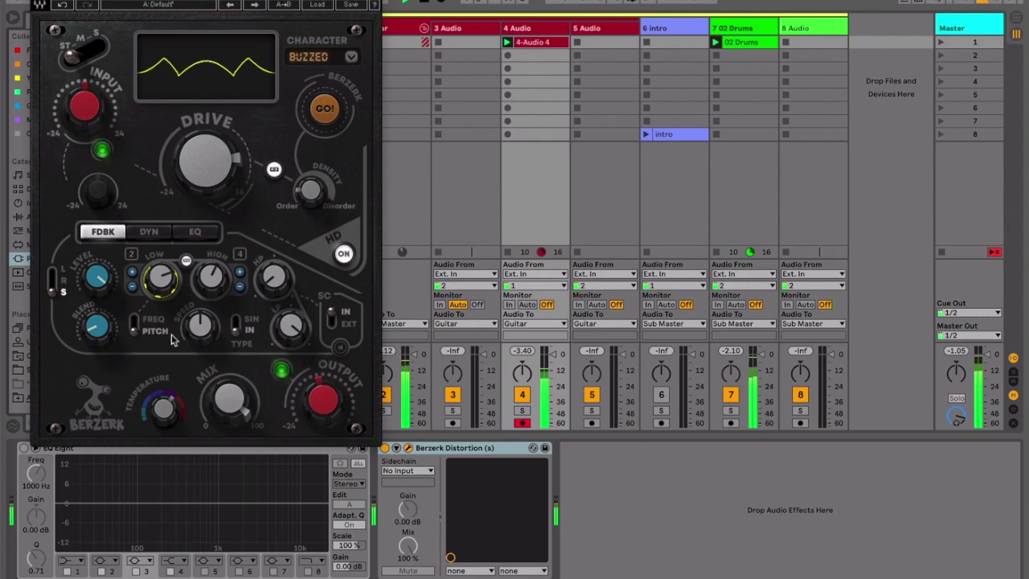
{"action": "left_click_drag", "start_coordinate": [196, 333], "coordinate": [162, 176]}
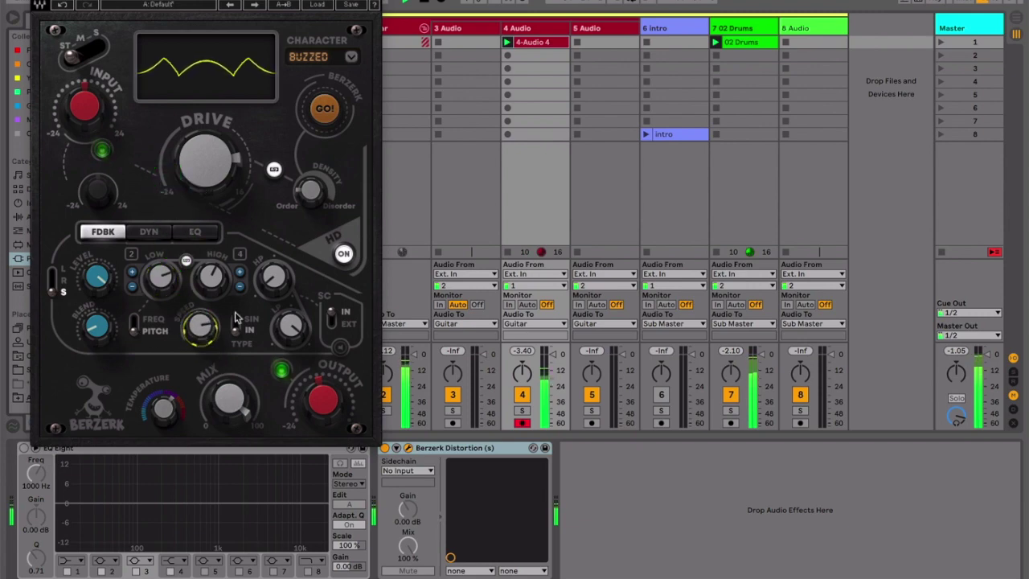
{"action": "left_click_drag", "start_coordinate": [236, 319], "coordinate": [238, 341]}
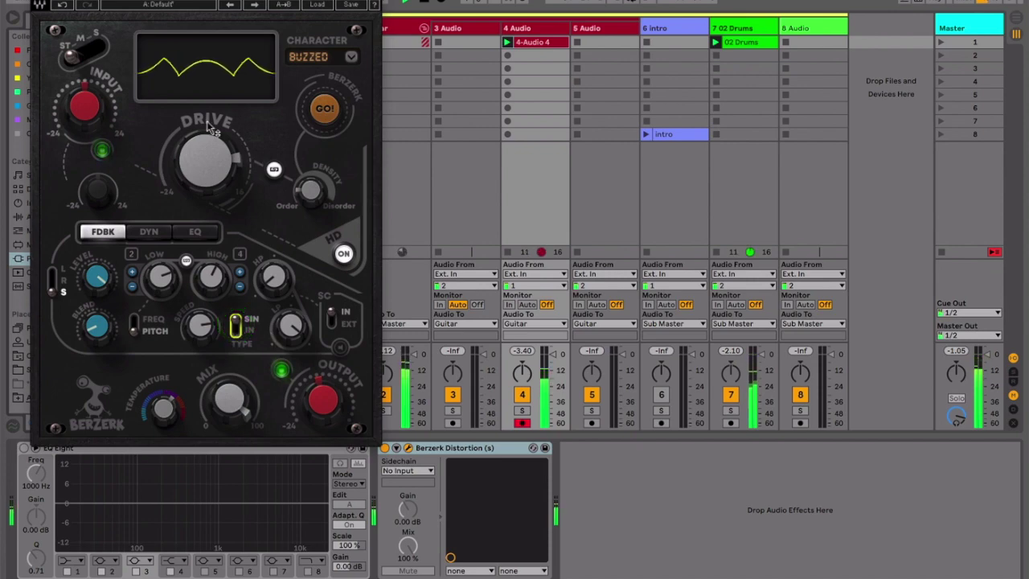
Try Drive settings around 11.5 and toggle the sidechain source between external and internal.
{"action": "left_click_drag", "start_coordinate": [201, 147], "coordinate": [184, 92]}
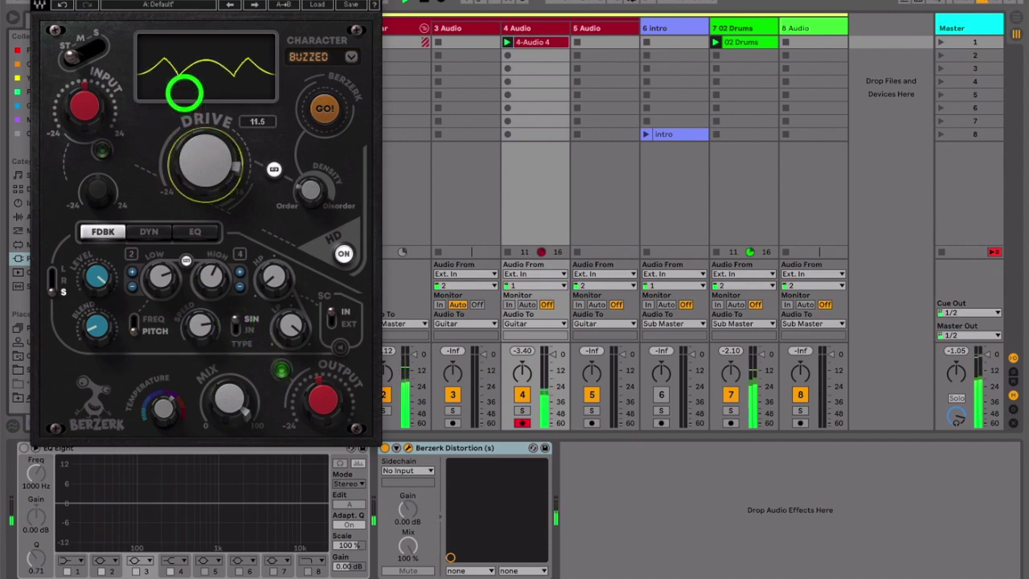
{"action": "left_click", "coordinate": [94, 189]}
{"action": "left_click_drag", "start_coordinate": [77, 126], "coordinate": [79, 127]}
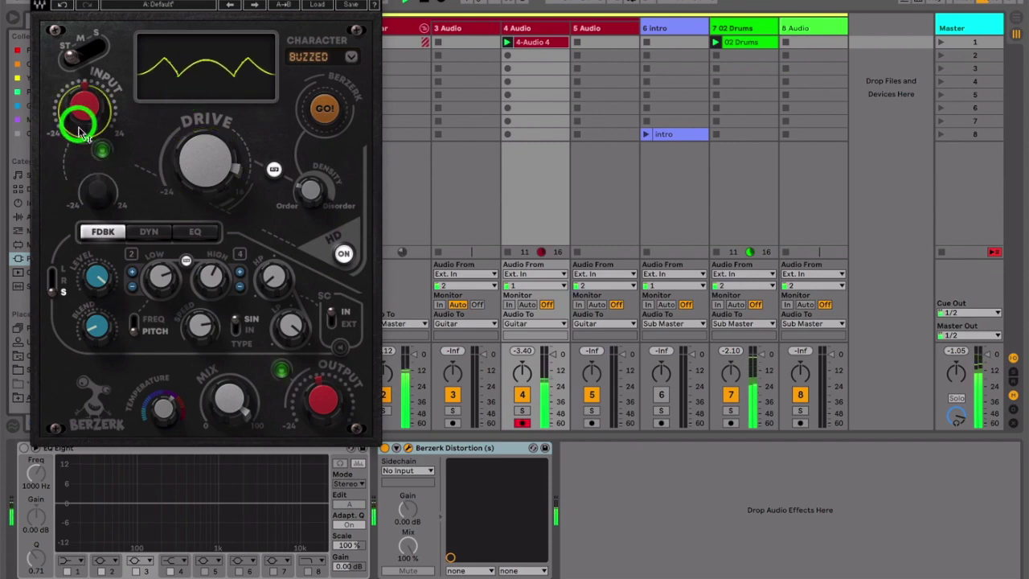
{"action": "left_click_drag", "start_coordinate": [183, 150], "coordinate": [184, 206]}
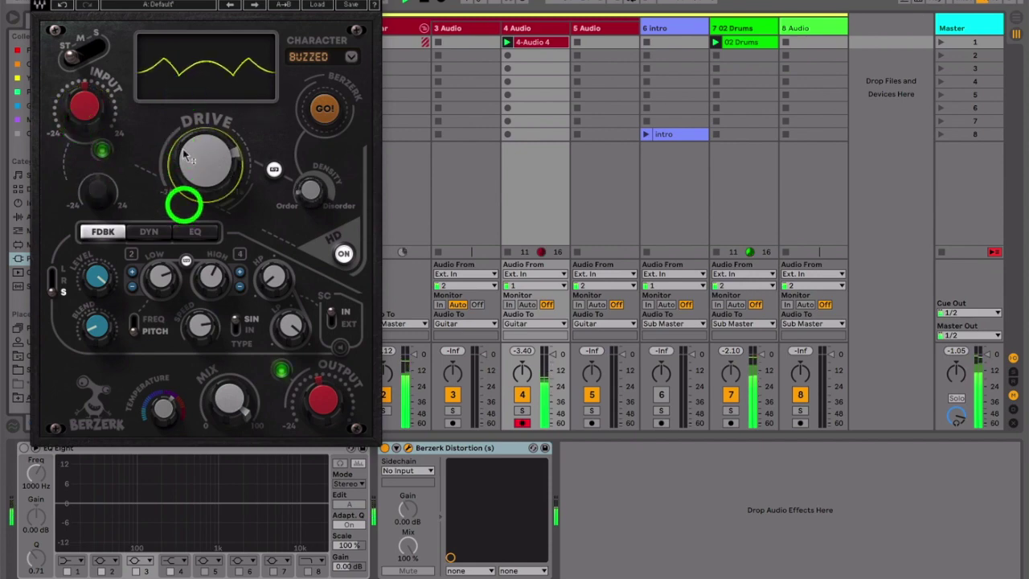
{"action": "left_click", "coordinate": [330, 322]}
{"action": "left_click", "coordinate": [331, 318]}
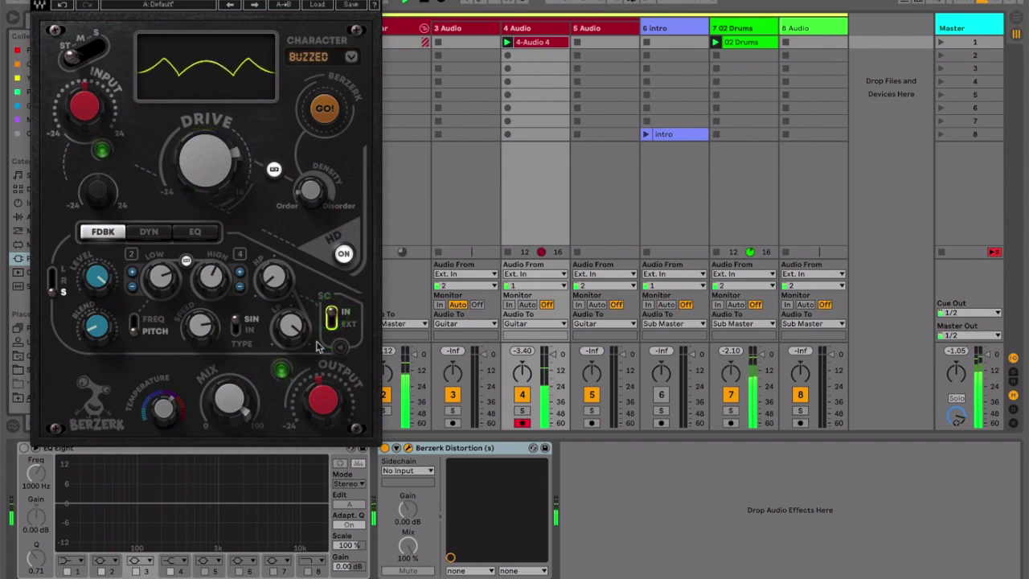
Set the linked feedback pitch steps to 3 for Low and 5 for High, and raise HP to about 171.
{"action": "left_click", "coordinate": [239, 275]}
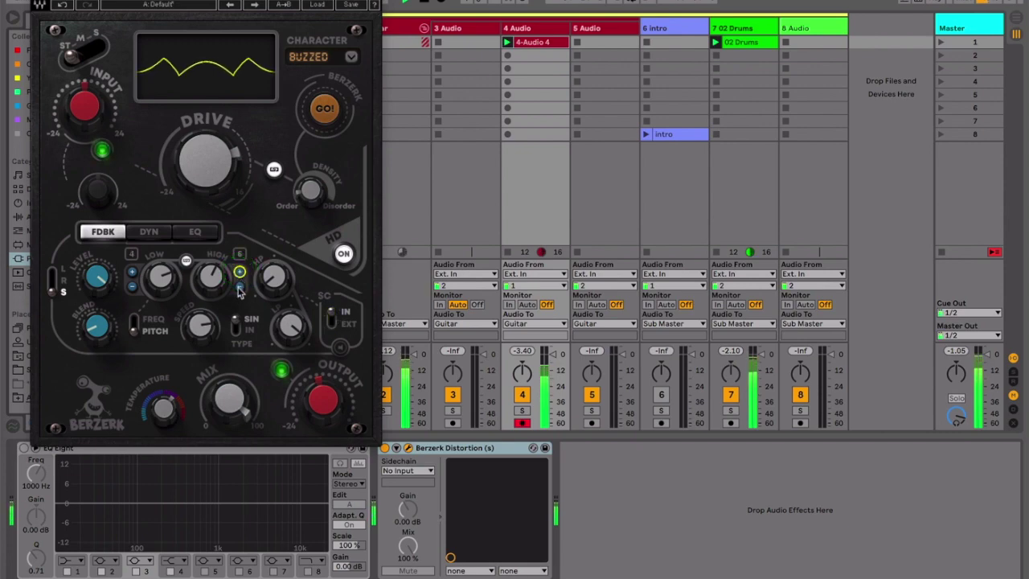
{"action": "left_click", "coordinate": [239, 288]}
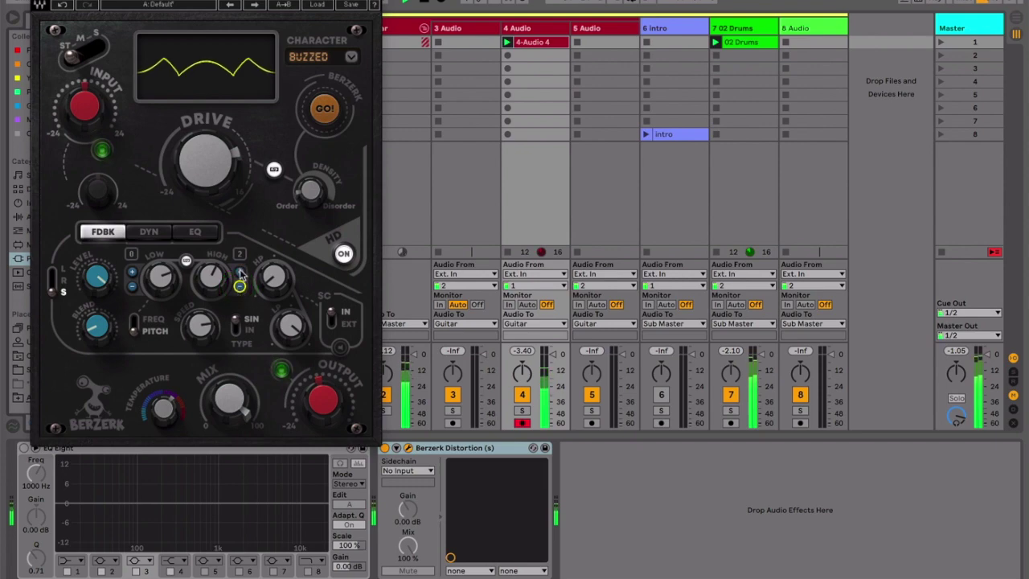
{"action": "left_click", "coordinate": [239, 275]}
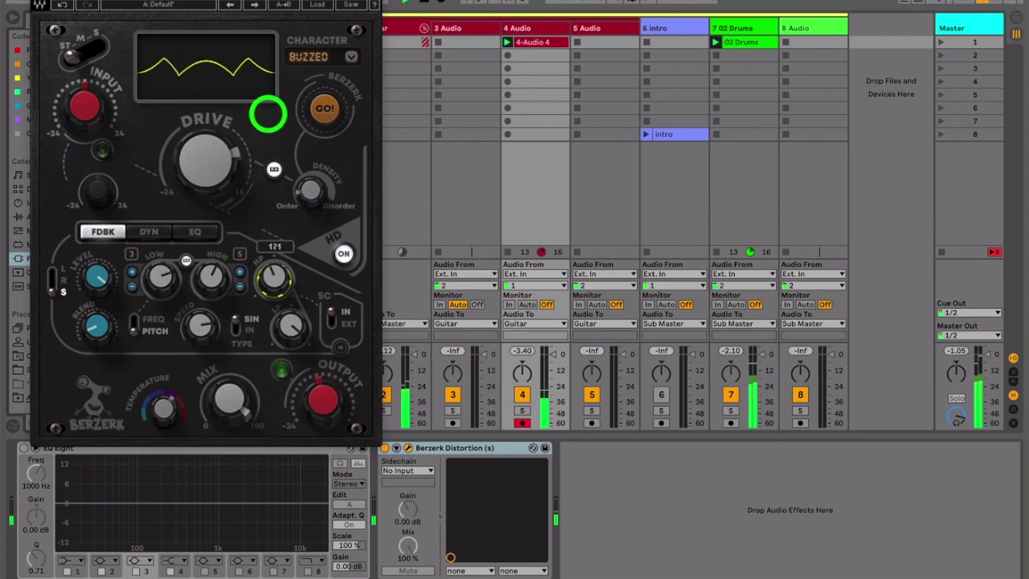
Change the distortion character to Crushed and set its Drive to 16.0.
{"action": "left_click", "coordinate": [351, 56]}
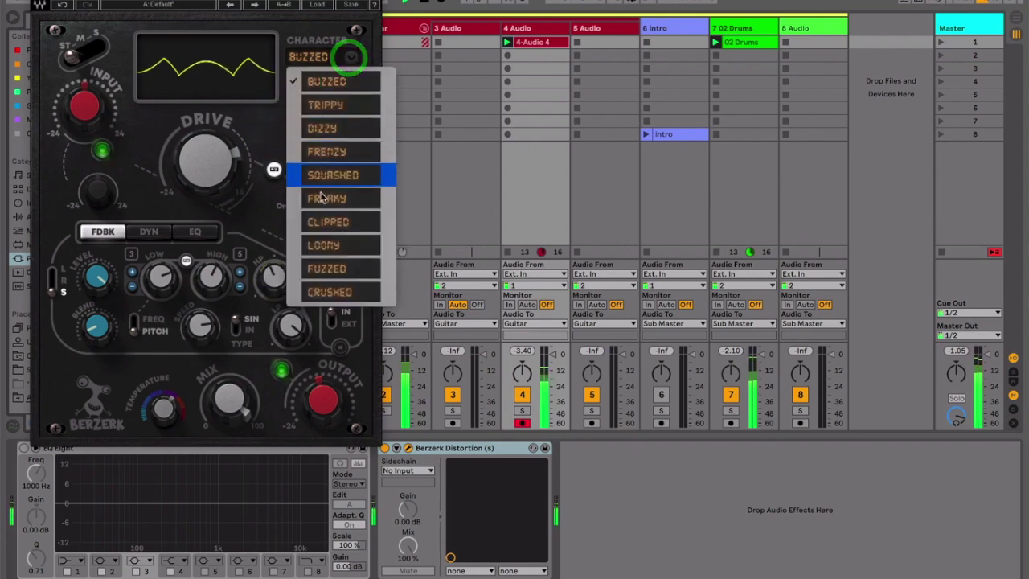
{"action": "left_click", "coordinate": [318, 292]}
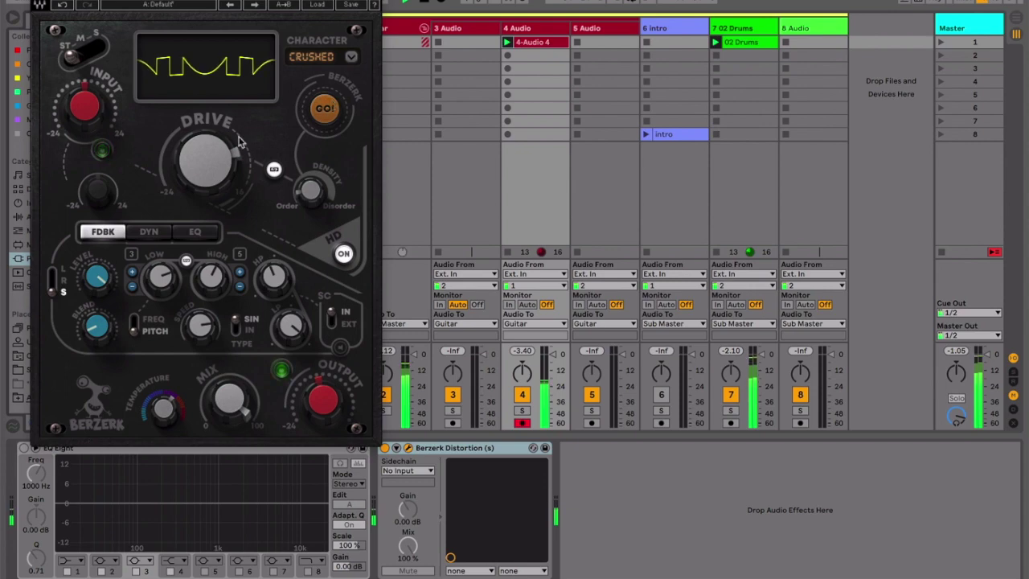
{"action": "left_click_drag", "start_coordinate": [184, 116], "coordinate": [211, 229]}
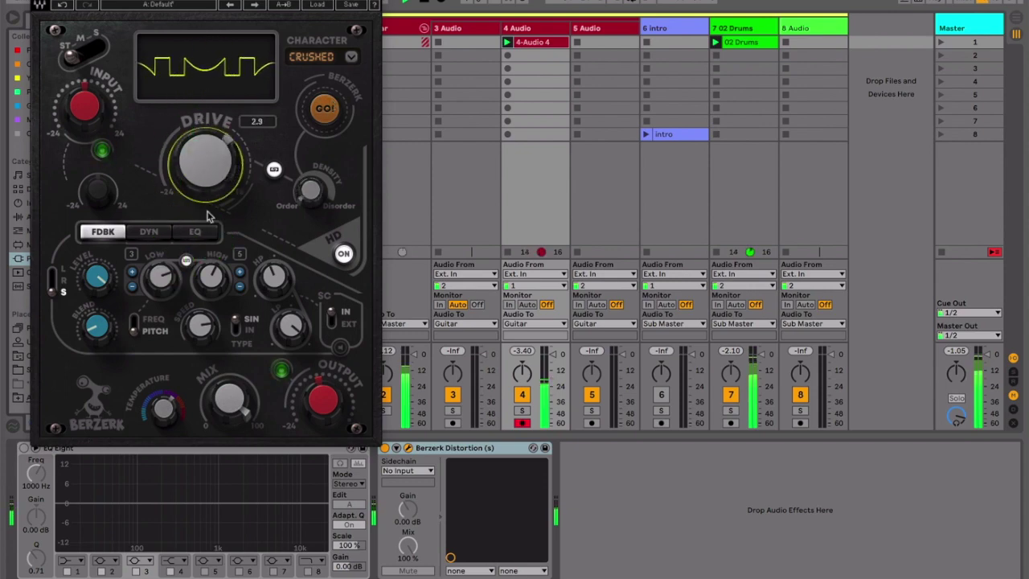
{"action": "left_click_drag", "start_coordinate": [205, 138], "coordinate": [187, 161]}
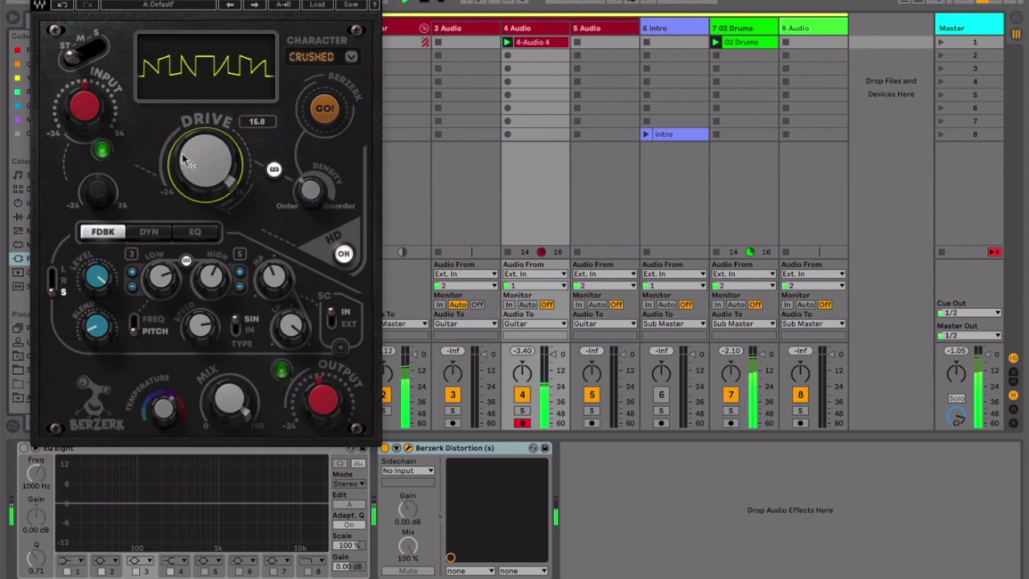
Lower the distortion's Mix to about 29.3 and bring it back up to full.
{"action": "left_click_drag", "start_coordinate": [230, 399], "coordinate": [197, 549]}
{"action": "left_click_drag", "start_coordinate": [523, 303], "coordinate": [526, 384]}
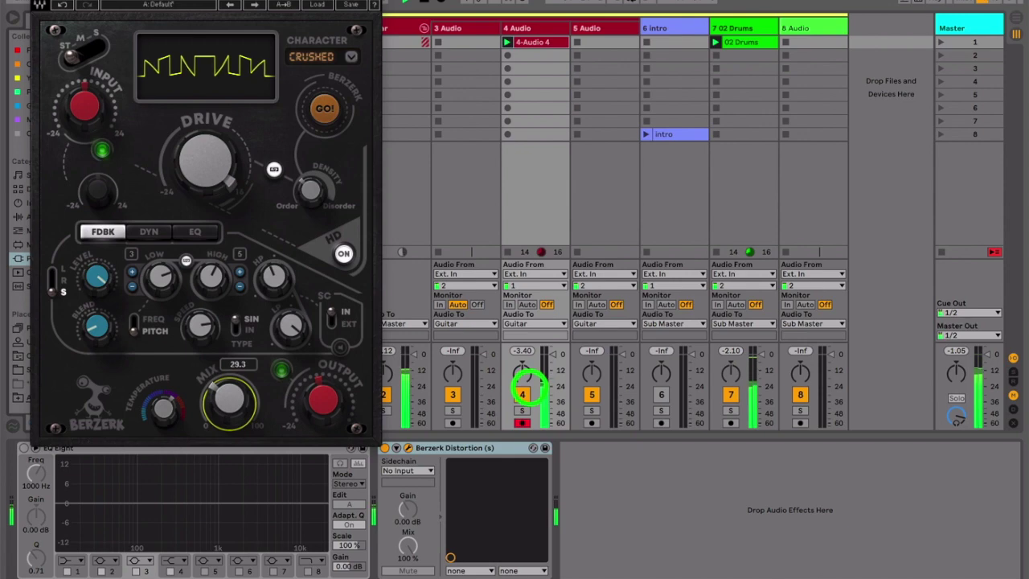
{"action": "left_click", "coordinate": [229, 395]}
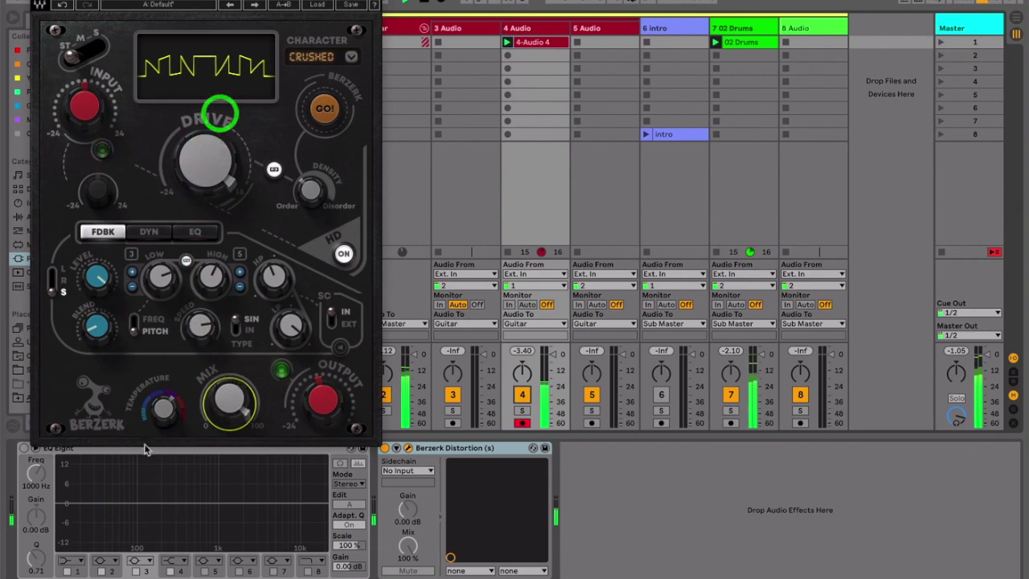
Lower the Drive to 2.9, and try the linked feedback pitches one step lower before restoring them to 3 and 5.
{"action": "left_click", "coordinate": [159, 399]}
{"action": "left_click_drag", "start_coordinate": [208, 135], "coordinate": [153, 207]}
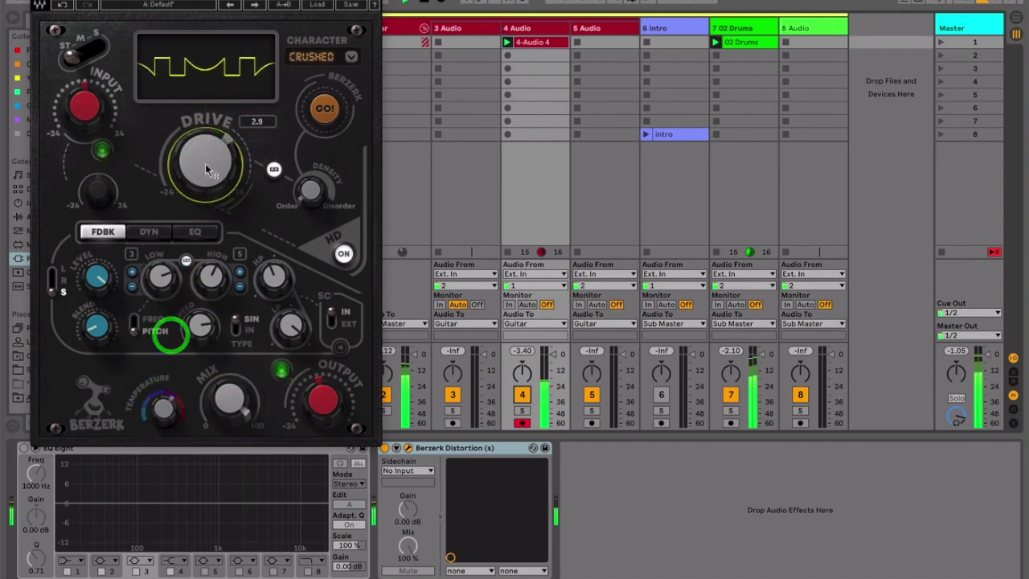
{"action": "left_click", "coordinate": [239, 286]}
{"action": "left_click", "coordinate": [239, 285]}
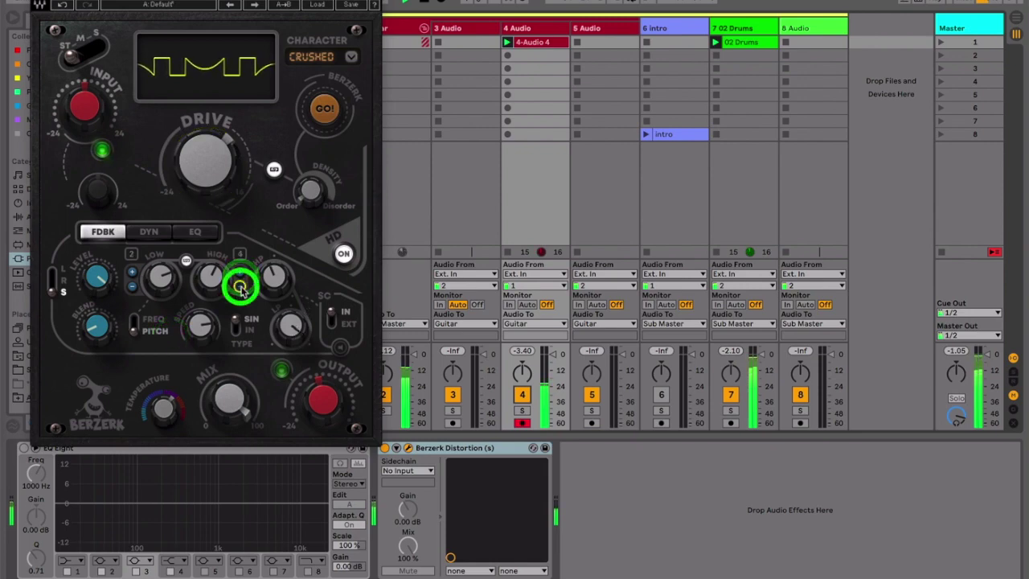
{"action": "left_click", "coordinate": [133, 274]}
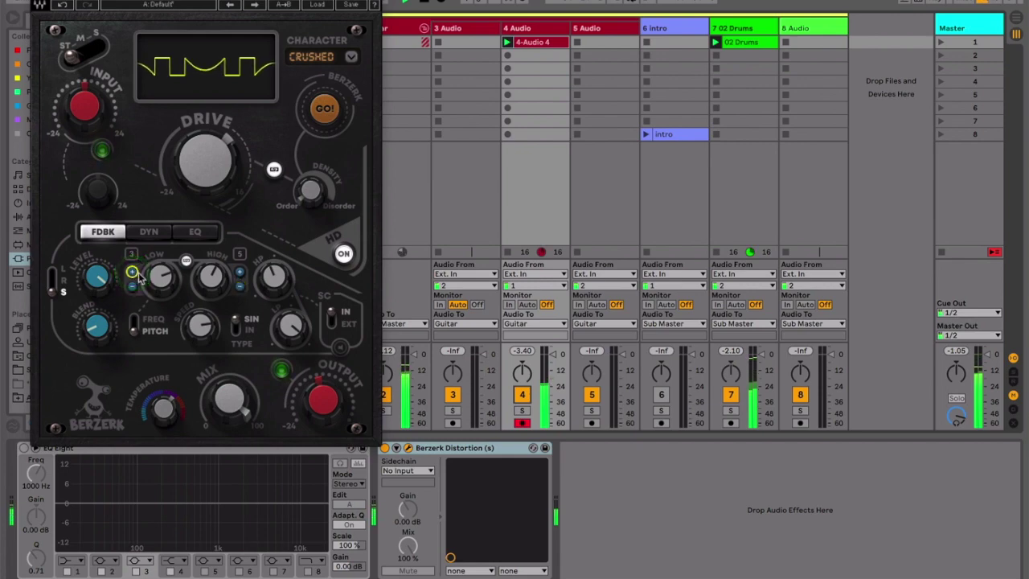
Reduce the Mix moderately and change the distortion character to Clipped.
{"action": "left_click_drag", "start_coordinate": [224, 385], "coordinate": [210, 496]}
{"action": "left_click_drag", "start_coordinate": [207, 156], "coordinate": [225, 297]}
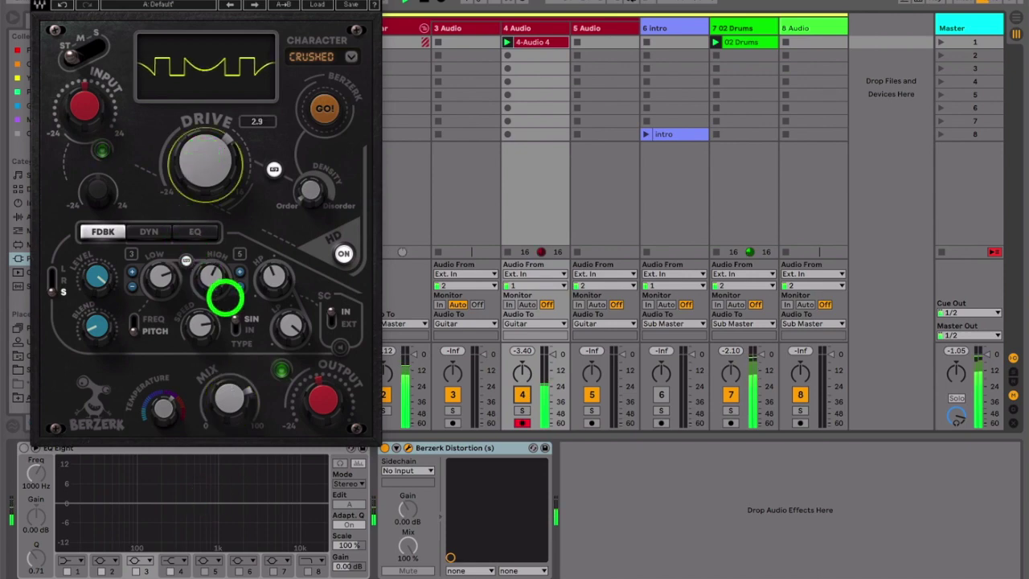
{"action": "left_click", "coordinate": [348, 55]}
{"action": "left_click", "coordinate": [333, 222]}
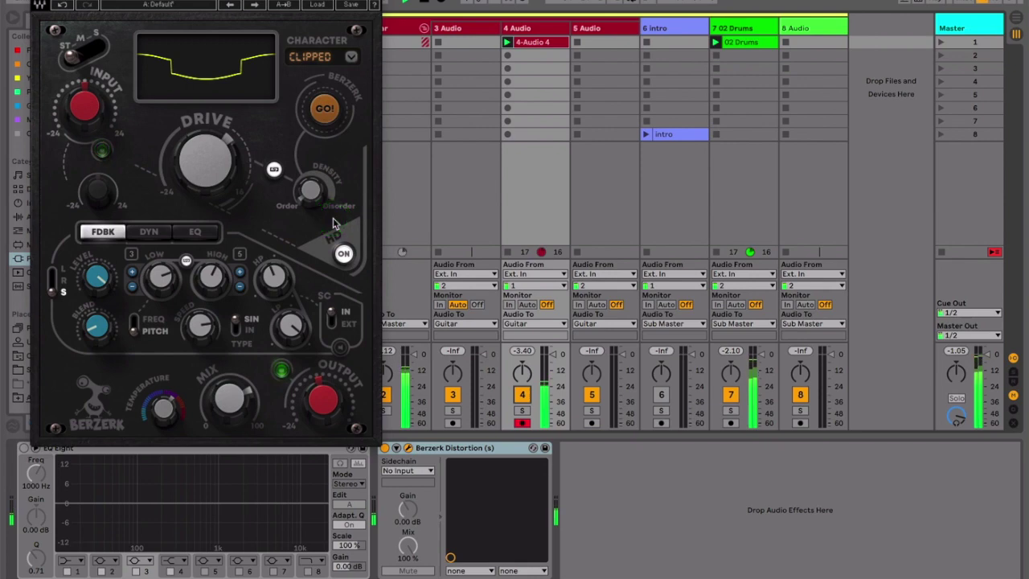
Set the linked feedback pitches to 1 for Low and 3 for High, with Blend at about halfway and a lower Speed.
{"action": "left_click", "coordinate": [131, 272]}
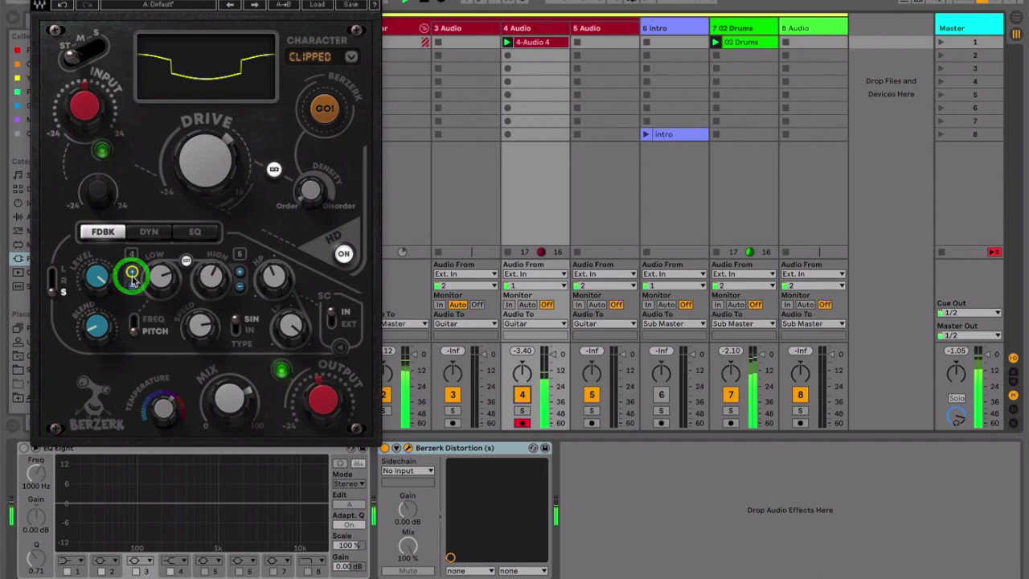
{"action": "left_click", "coordinate": [132, 287]}
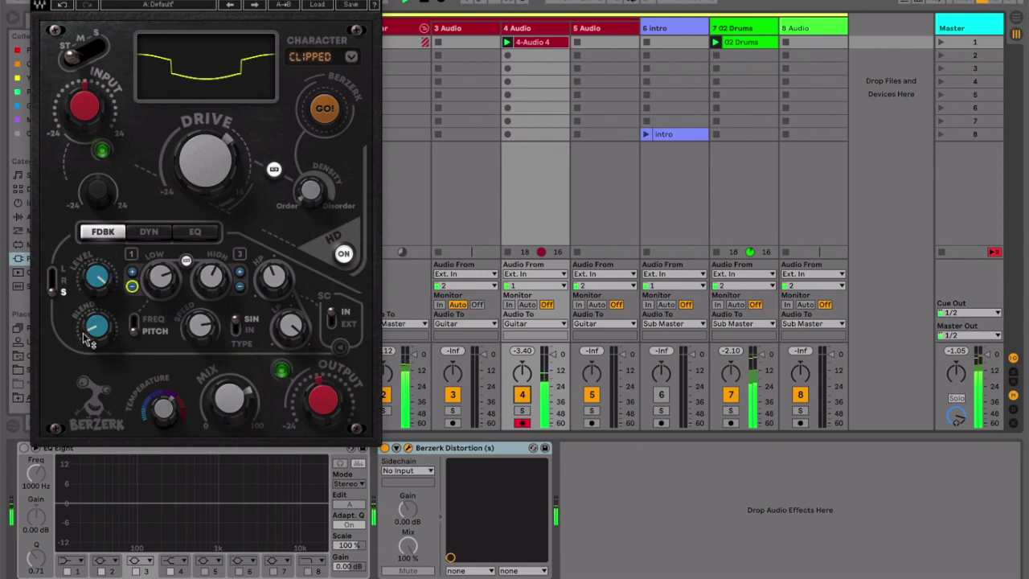
{"action": "left_click_drag", "start_coordinate": [89, 338], "coordinate": [91, 133]}
{"action": "mouse_move", "coordinate": [200, 321]}
{"action": "left_mouse_down"}
{"action": "mouse_move", "coordinate": [143, 443]}
{"action": "mouse_move", "coordinate": [188, 502]}
{"action": "mouse_move", "coordinate": [544, 341]}
{"action": "mouse_move", "coordinate": [520, 255]}
{"action": "mouse_move", "coordinate": [203, 324]}
{"action": "left_mouse_up"}
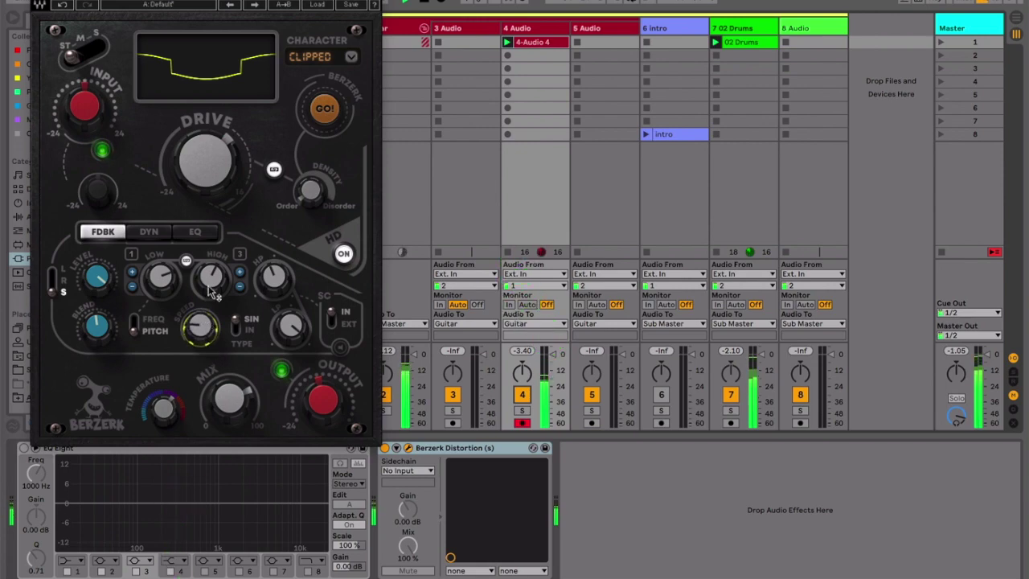
Raise the High feedback pitch independently of Low, relink the two, and set their steps to 2 for Low and 4 for High.
{"action": "left_click_drag", "start_coordinate": [199, 262], "coordinate": [200, 229]}
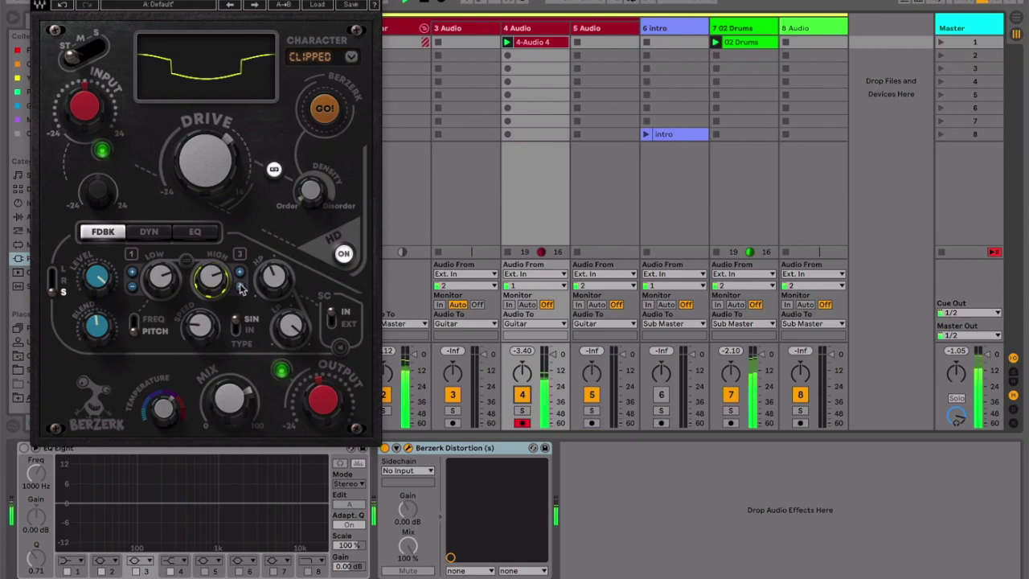
{"action": "left_click", "coordinate": [186, 260]}
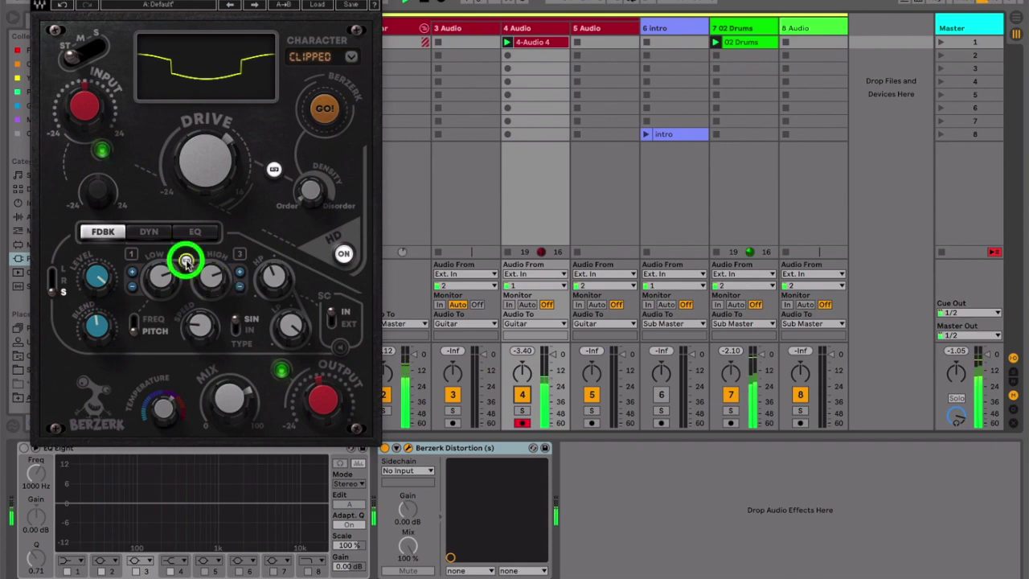
{"action": "left_click", "coordinate": [131, 287]}
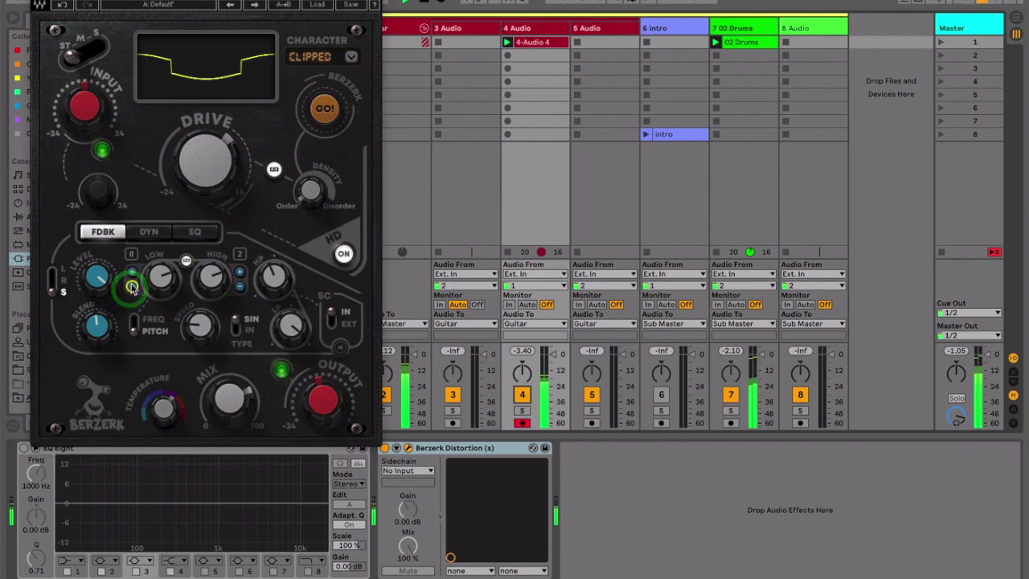
{"action": "left_click", "coordinate": [239, 272]}
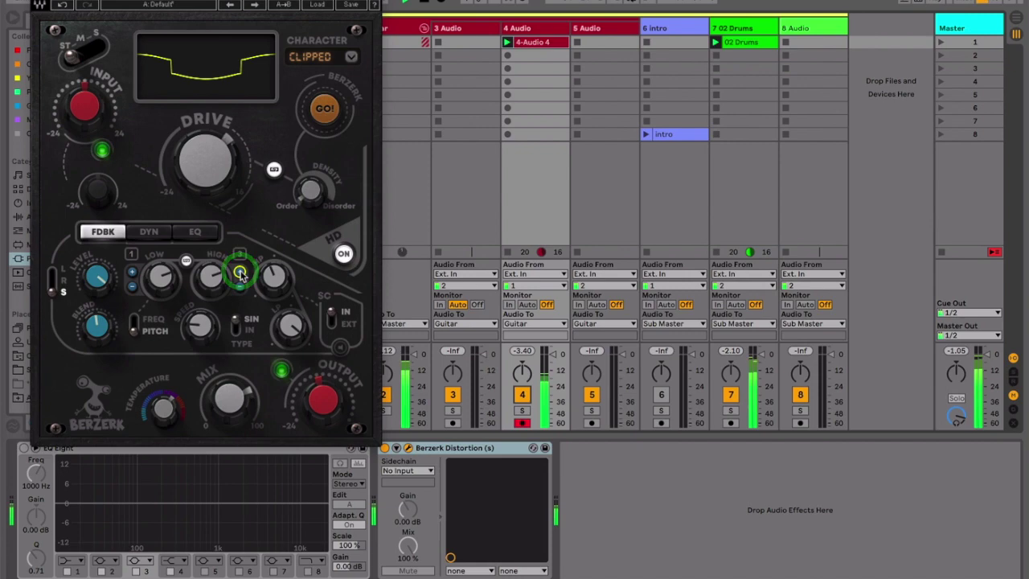
{"action": "left_click", "coordinate": [132, 273]}
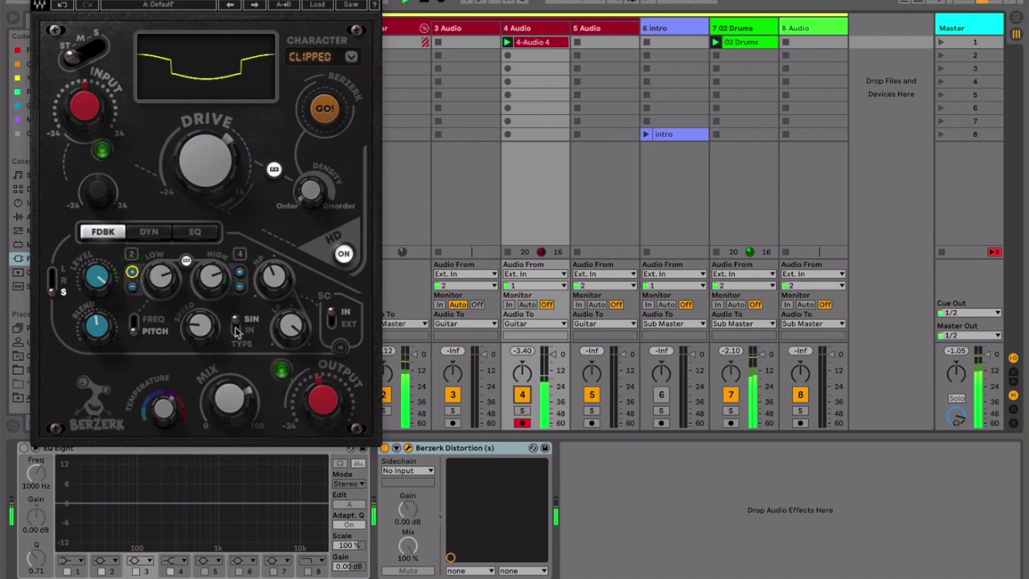
Raise the feedback section's HP filter to around the middle of its range.
{"action": "left_click", "coordinate": [273, 278]}
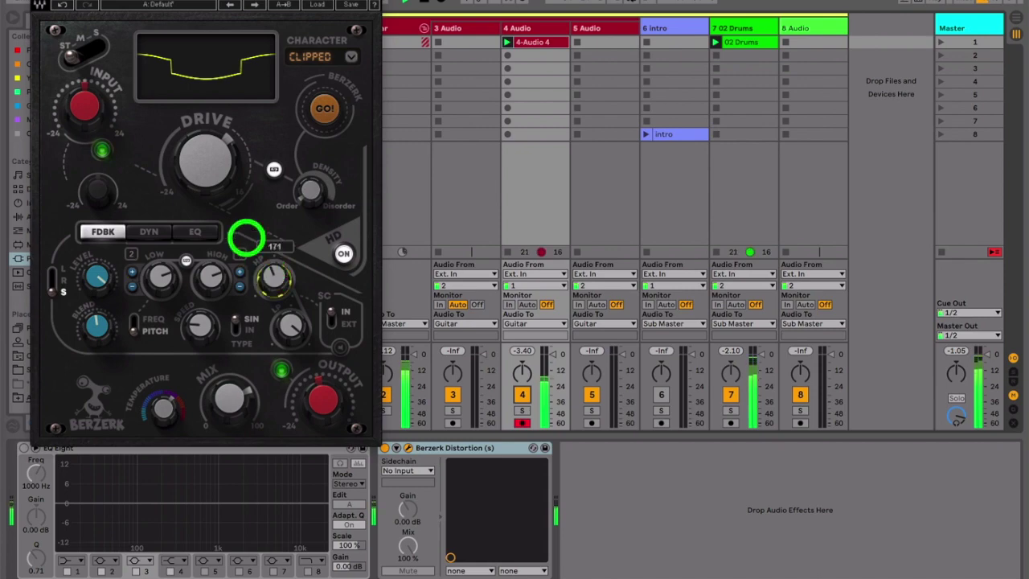
{"action": "left_click", "coordinate": [278, 55]}
{"action": "left_click_drag", "start_coordinate": [287, 324], "coordinate": [241, 434]}
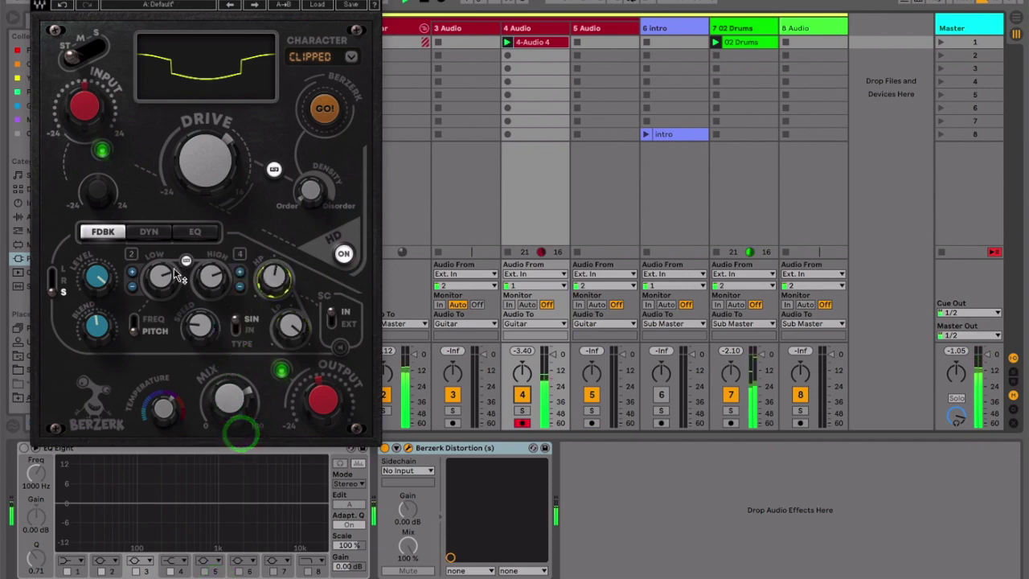
Try the linked Low feedback pitch at note D, and push the Drive to its maximum.
{"action": "left_click_drag", "start_coordinate": [161, 277], "coordinate": [115, 412]}
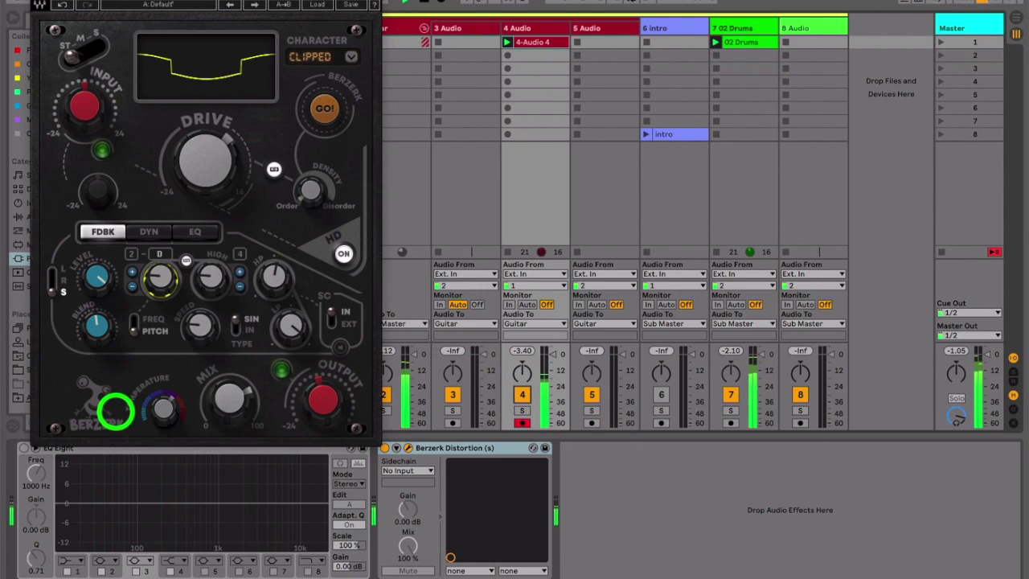
{"action": "left_click_drag", "start_coordinate": [115, 411], "coordinate": [160, 271]}
{"action": "mouse_move", "coordinate": [185, 173]}
{"action": "left_mouse_down"}
{"action": "mouse_move", "coordinate": [201, 156]}
{"action": "mouse_move", "coordinate": [160, 281]}
{"action": "mouse_move", "coordinate": [152, 193]}
{"action": "mouse_move", "coordinate": [177, 139]}
{"action": "mouse_move", "coordinate": [180, 156]}
{"action": "left_mouse_up"}
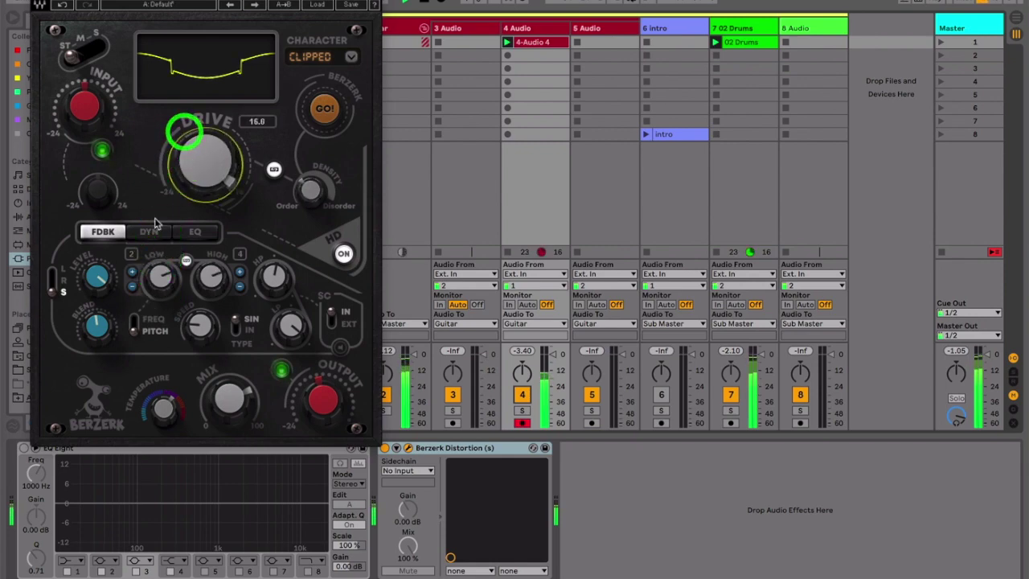
Try the linked Low feedback pitch at note E, restore it, and set the pitch steps to 1 for Low and 3 for High.
{"action": "left_click", "coordinate": [145, 279]}
{"action": "left_click_drag", "start_coordinate": [145, 279], "coordinate": [104, 375]}
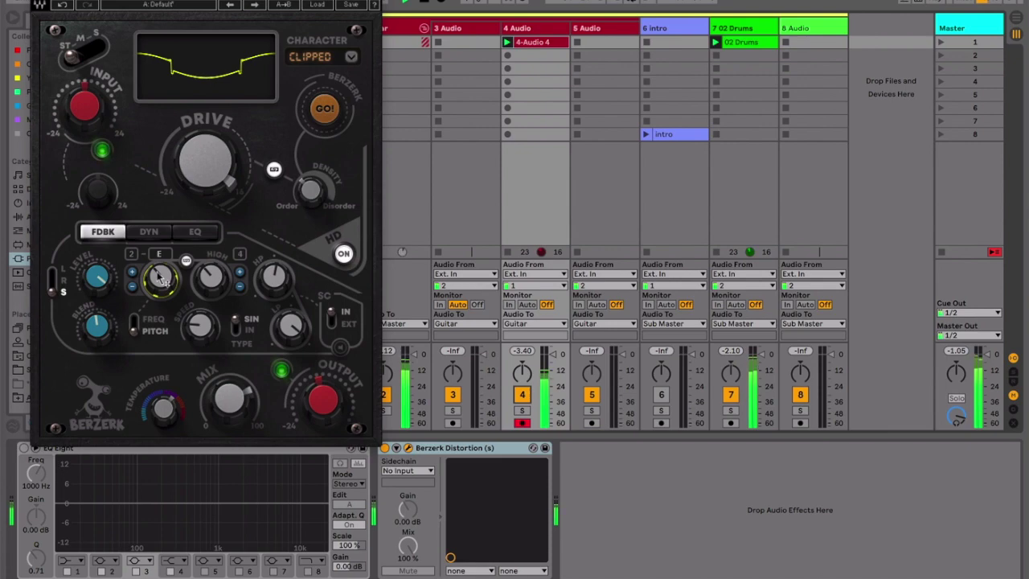
{"action": "left_click", "coordinate": [156, 268]}
{"action": "left_click_drag", "start_coordinate": [156, 265], "coordinate": [141, 312]}
{"action": "left_click", "coordinate": [239, 287]}
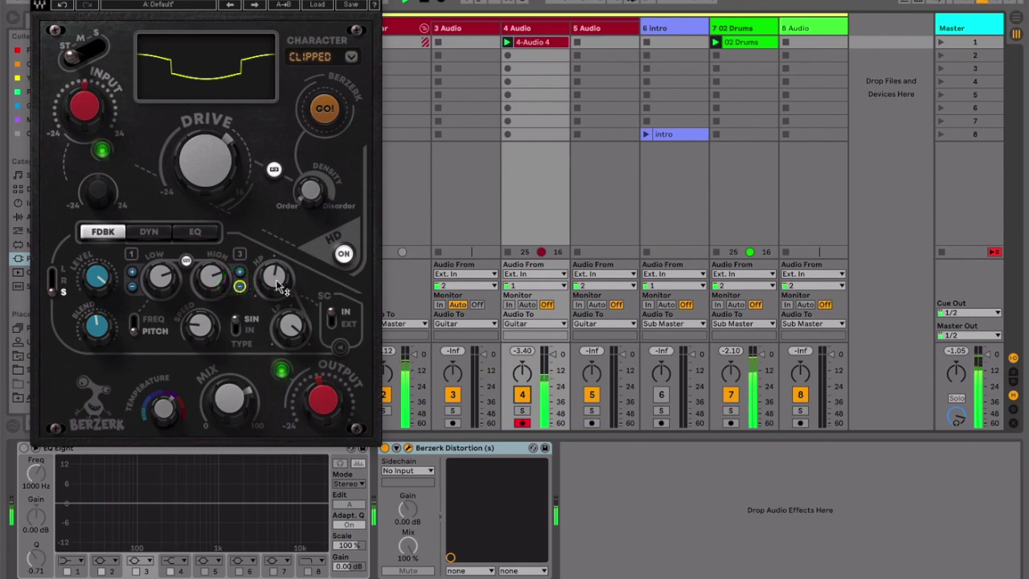
{"action": "mouse_move", "coordinate": [280, 288]}
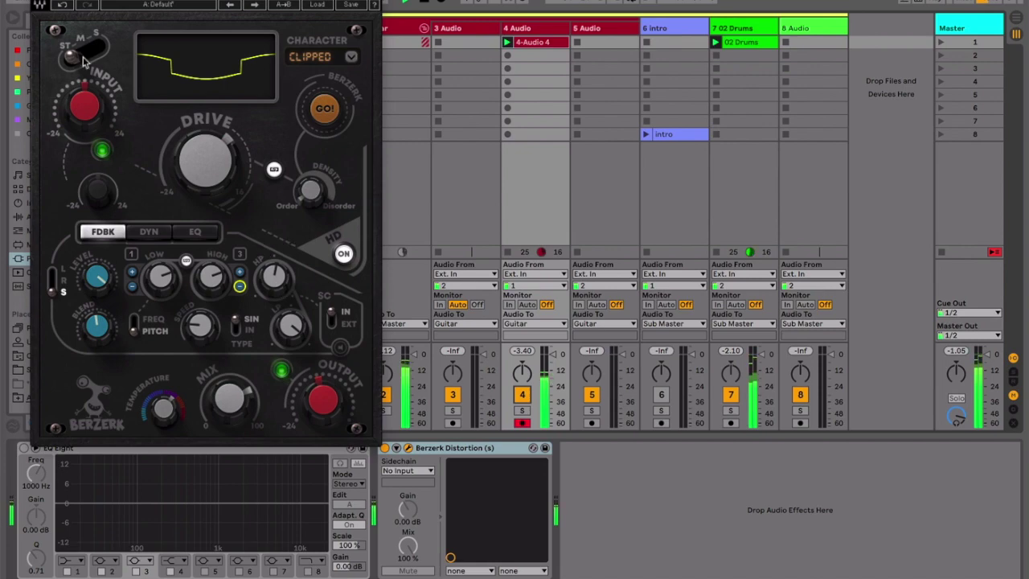
Try the plug-in's input in S mode and return it to ST.
{"action": "left_click", "coordinate": [83, 61]}
{"action": "left_click", "coordinate": [95, 53]}
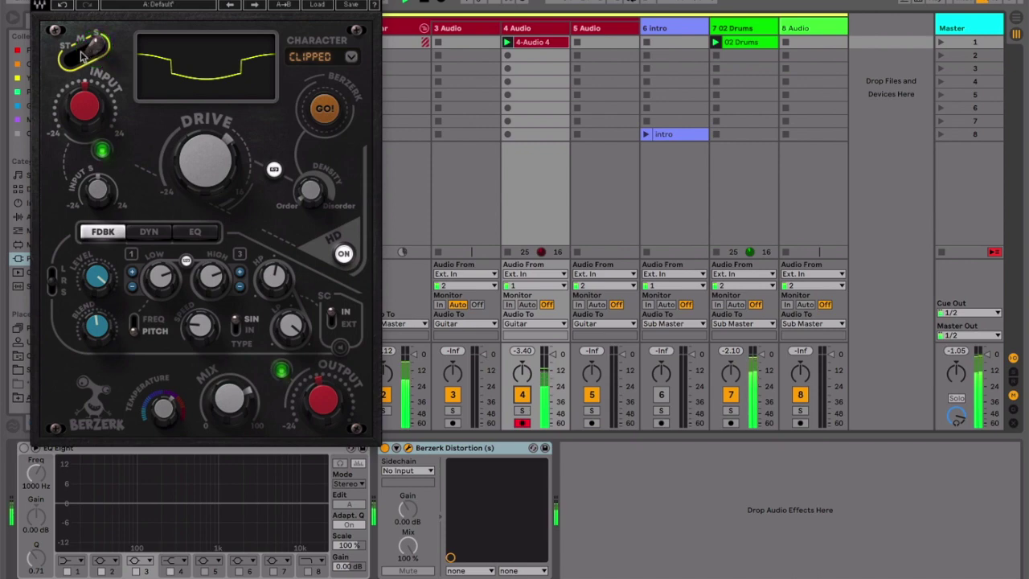
{"action": "left_click", "coordinate": [84, 50]}
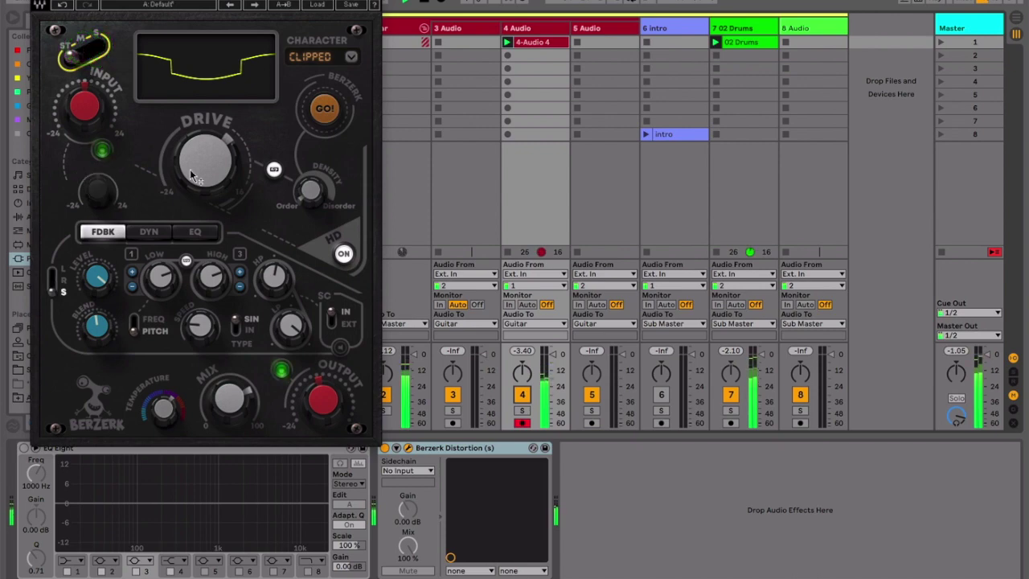
Try the Temperature at 8.3 and 68.8, and raise the feedback section's HP filter further.
{"action": "left_click_drag", "start_coordinate": [163, 413], "coordinate": [498, 474]}
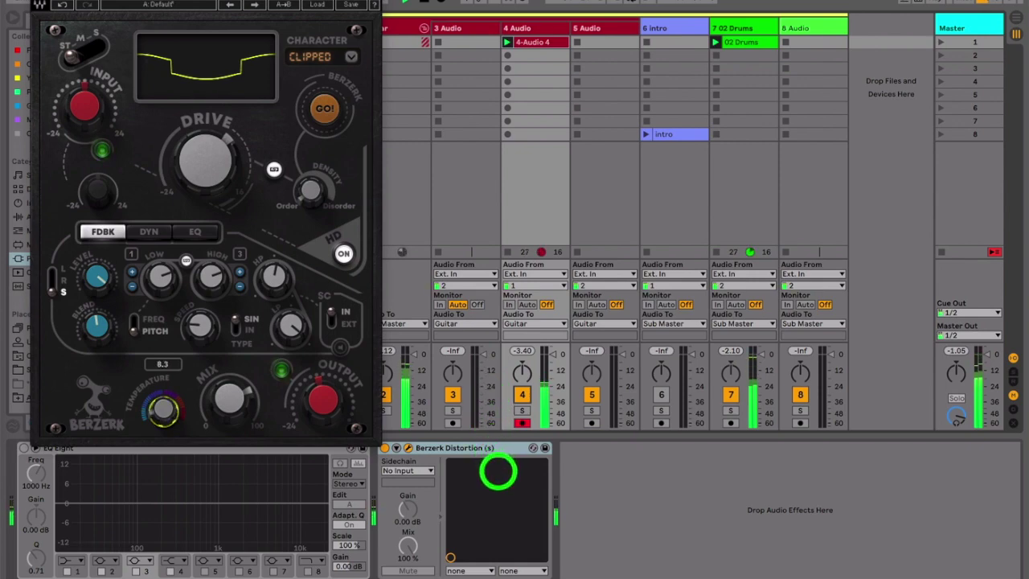
{"action": "left_click_drag", "start_coordinate": [499, 471], "coordinate": [560, 171]}
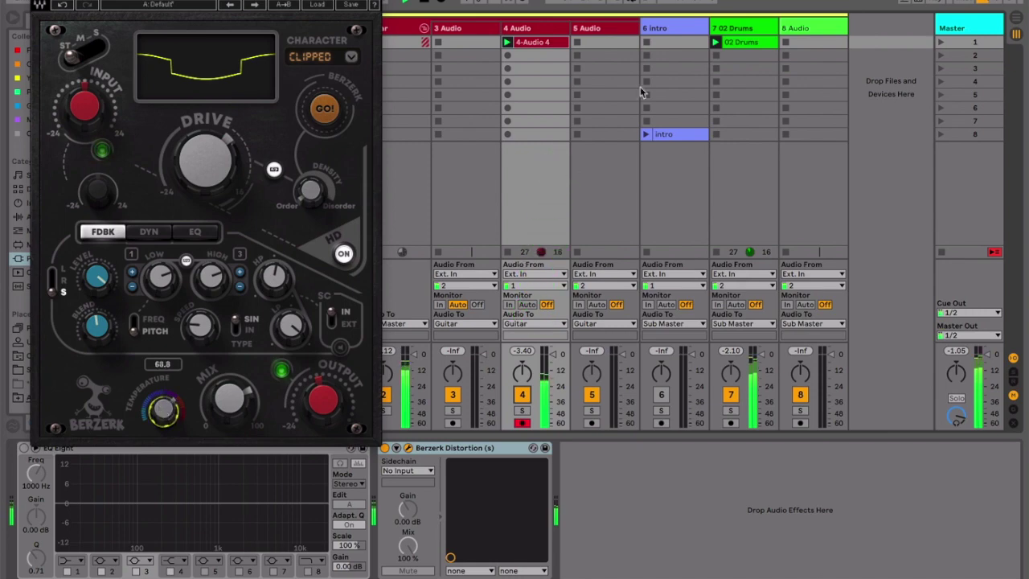
{"action": "left_click_drag", "start_coordinate": [278, 275], "coordinate": [257, 149]}
{"action": "mouse_move", "coordinate": [277, 342]}
{"action": "left_mouse_down"}
{"action": "mouse_move", "coordinate": [287, 321]}
{"action": "mouse_move", "coordinate": [250, 436]}
{"action": "mouse_move", "coordinate": [263, 471]}
{"action": "mouse_move", "coordinate": [276, 340]}
{"action": "left_mouse_up"}
{"action": "left_click_drag", "start_coordinate": [272, 275], "coordinate": [247, 261]}
Trigger the Berzerk GO! effect on the Clipped sound and change the distortion character to Dizzy.
{"action": "left_click", "coordinate": [330, 107]}
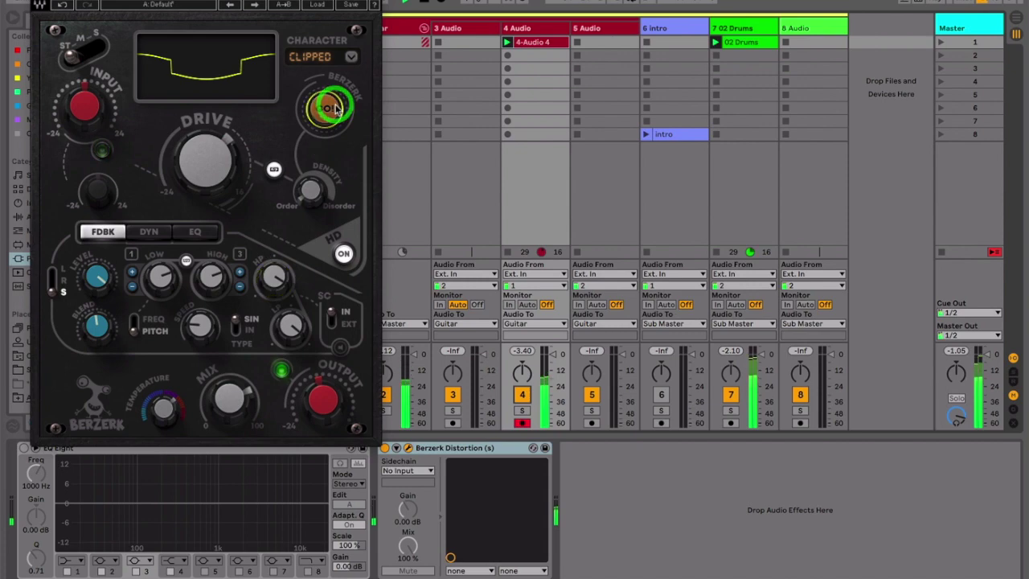
{"action": "left_click", "coordinate": [352, 56]}
{"action": "left_click", "coordinate": [344, 127]}
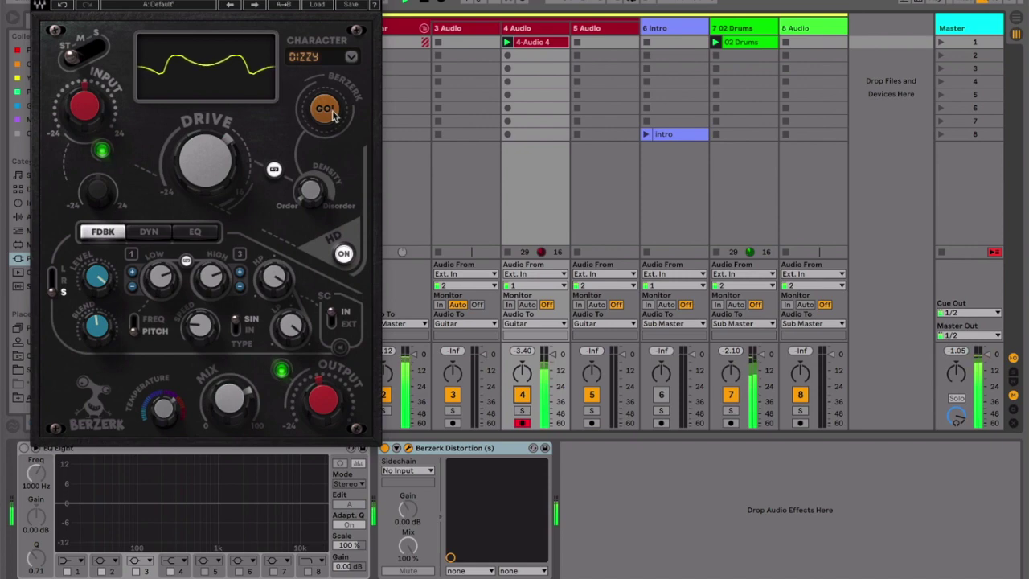
Tune the Dizzy sound with the Drive at maximum, Density tried at 32.8 and Mix at 47.3.
{"action": "left_click_drag", "start_coordinate": [307, 193], "coordinate": [319, 16]}
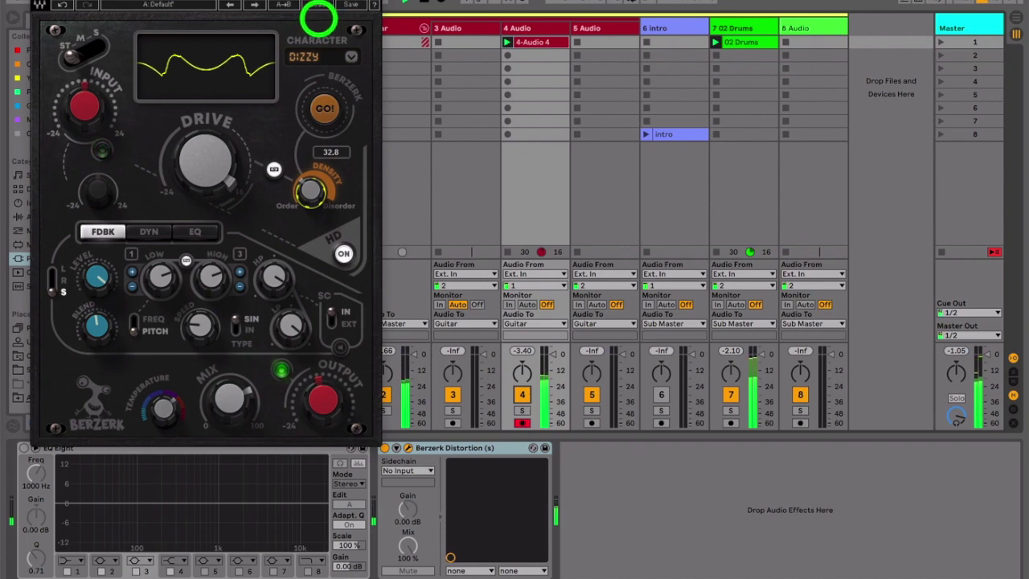
{"action": "mouse_move", "coordinate": [180, 510]}
{"action": "left_mouse_down"}
{"action": "mouse_move", "coordinate": [188, 553]}
{"action": "mouse_move", "coordinate": [193, 513]}
{"action": "left_mouse_up"}
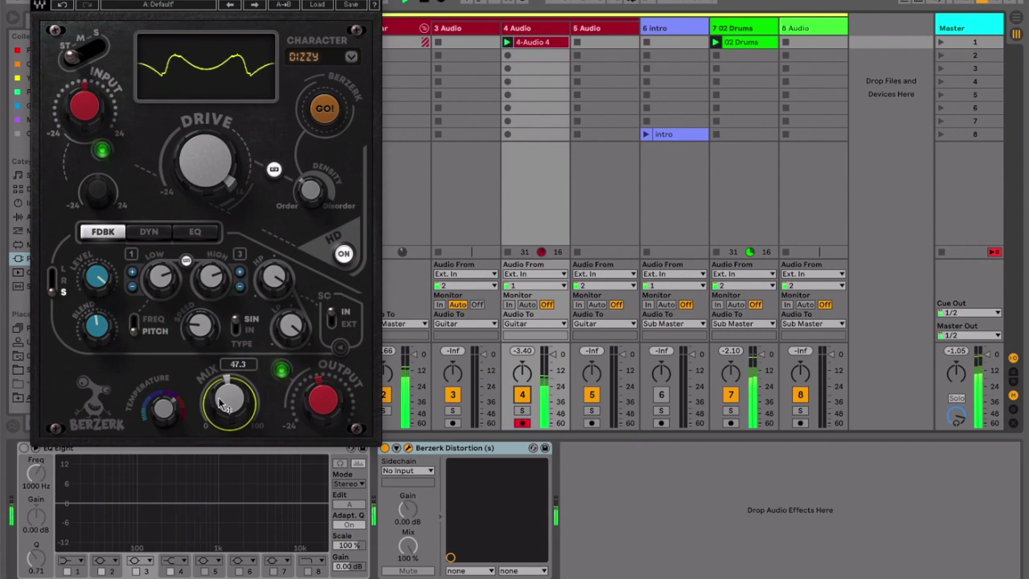
Audition the Squashed character with the Berzerk GO! effect, and switch the distortion character to Loony.
{"action": "left_click", "coordinate": [351, 59]}
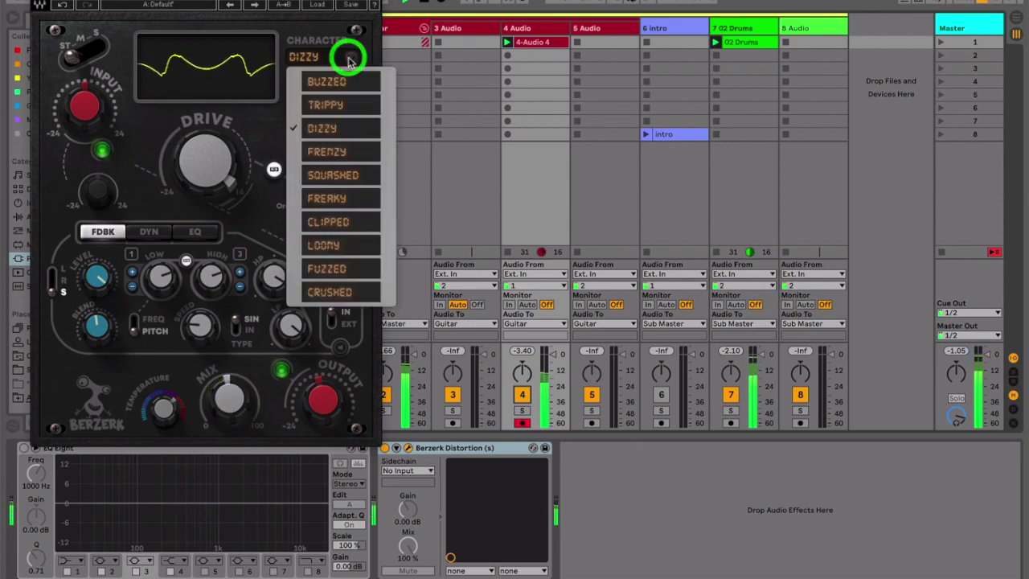
{"action": "left_click", "coordinate": [335, 175]}
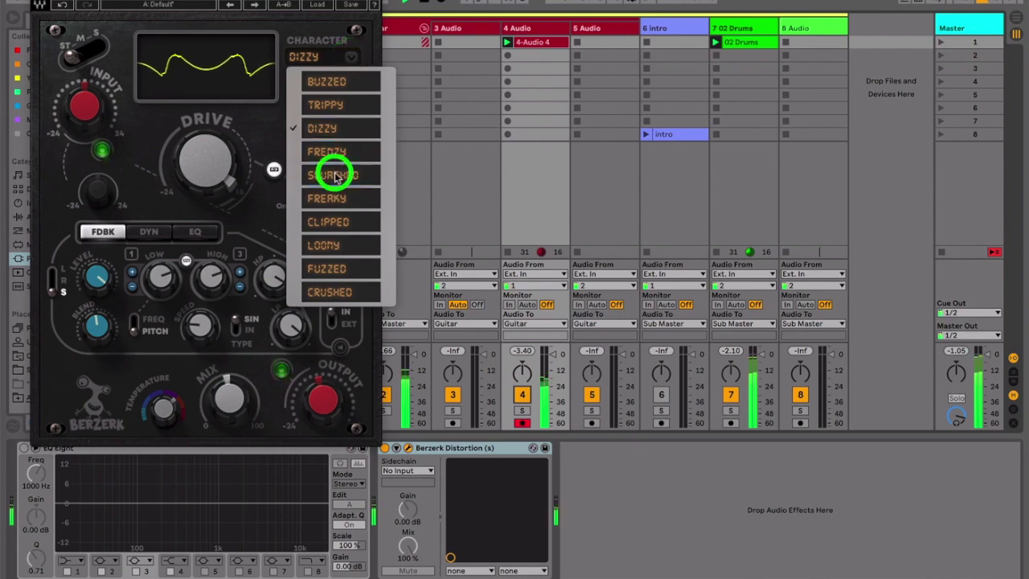
{"action": "left_click", "coordinate": [322, 118]}
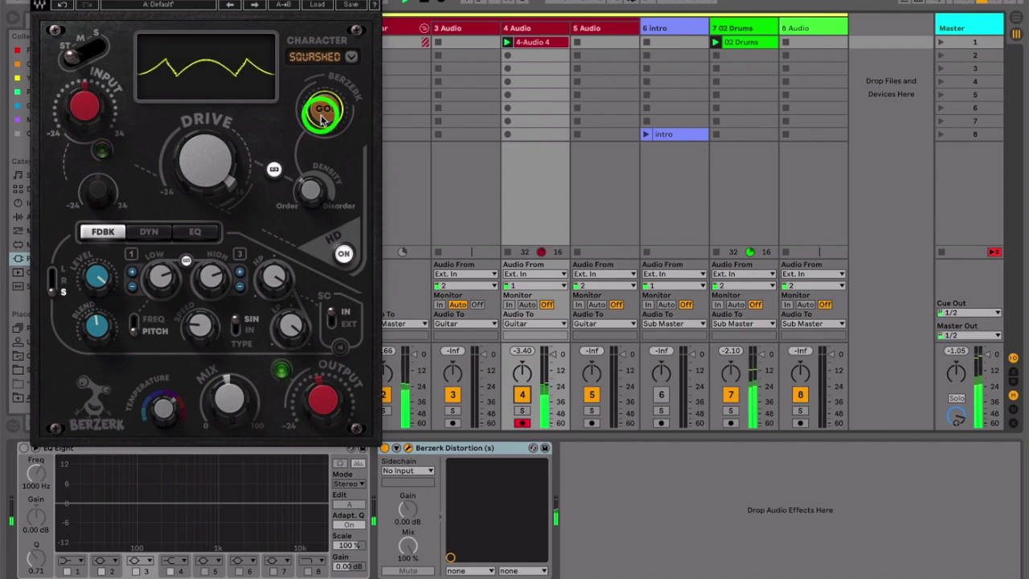
{"action": "left_click", "coordinate": [352, 58]}
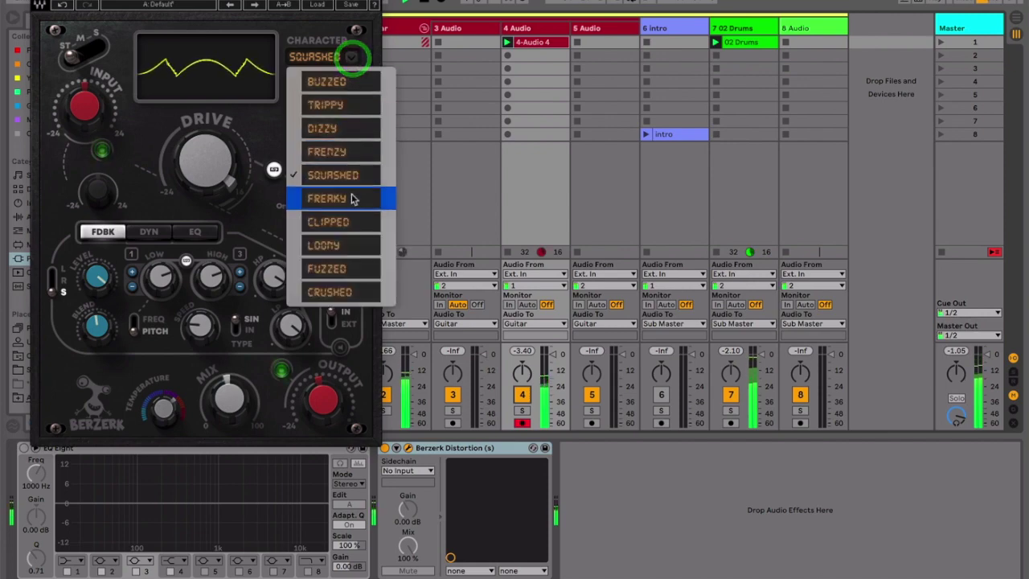
{"action": "left_click", "coordinate": [344, 245]}
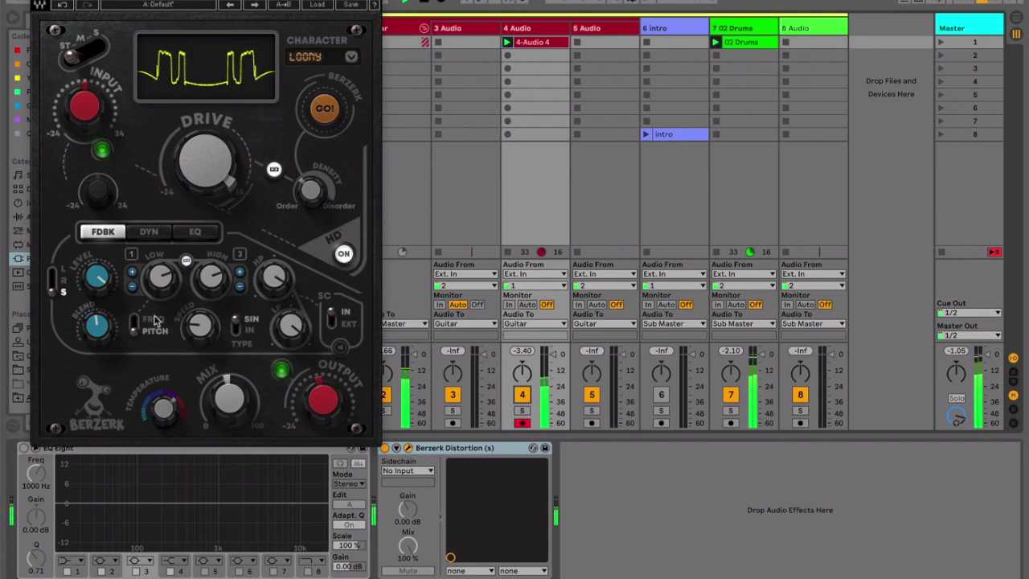
Lower the feedback section's Blend, trying 18.1, and sweep its Speed through 32.4 and 80.4 before reducing it again.
{"action": "left_click", "coordinate": [98, 329]}
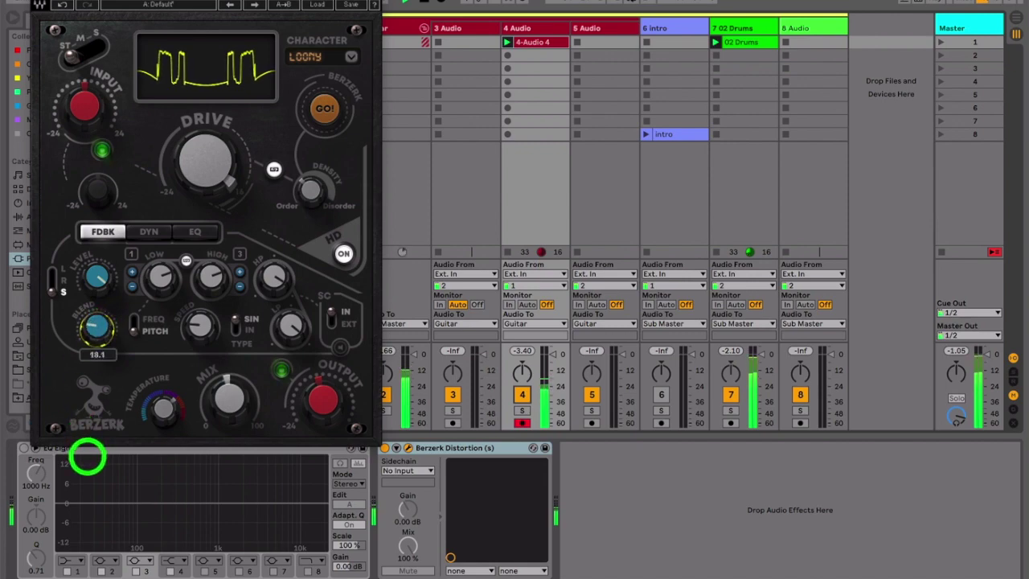
{"action": "left_click_drag", "start_coordinate": [87, 456], "coordinate": [110, 324]}
{"action": "left_click", "coordinate": [198, 322]}
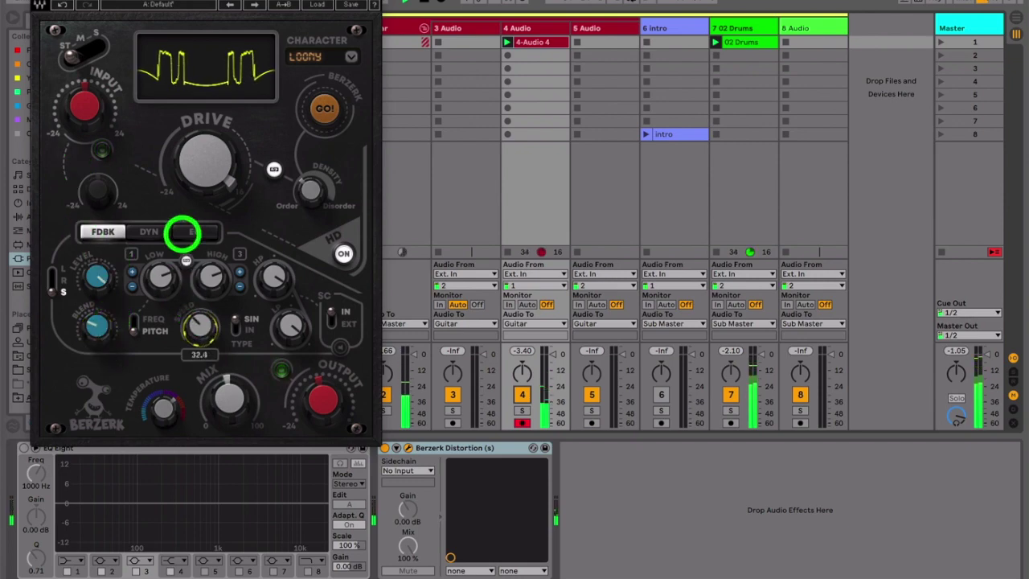
{"action": "left_click_drag", "start_coordinate": [189, 210], "coordinate": [188, 35]}
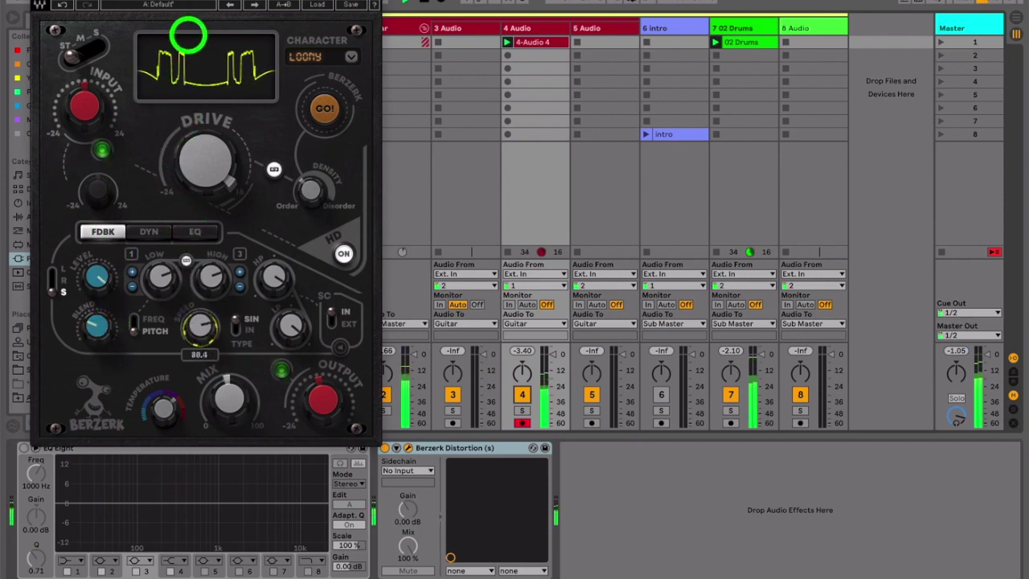
{"action": "left_click", "coordinate": [198, 322]}
{"action": "left_click_drag", "start_coordinate": [196, 319], "coordinate": [171, 564]}
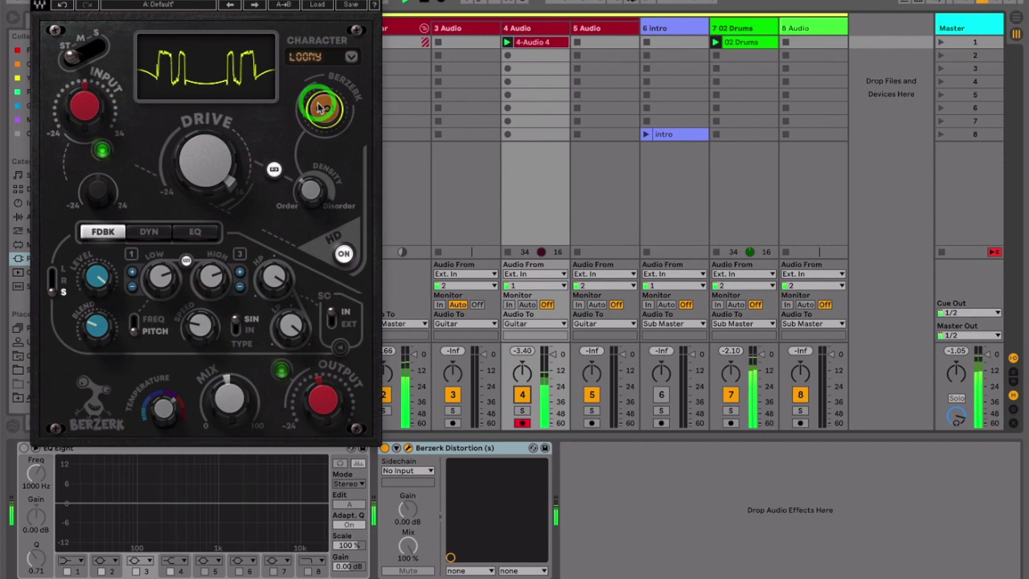
Switch the distortion character to Fuzzed and raise the feedback section's Speed to 88.9.
{"action": "left_click", "coordinate": [351, 57]}
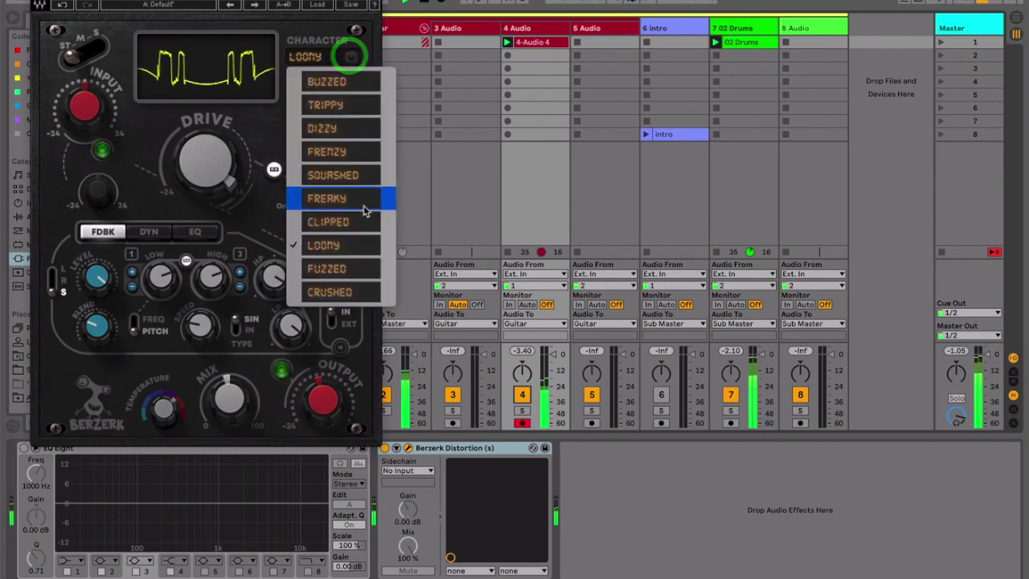
{"action": "left_click", "coordinate": [349, 260]}
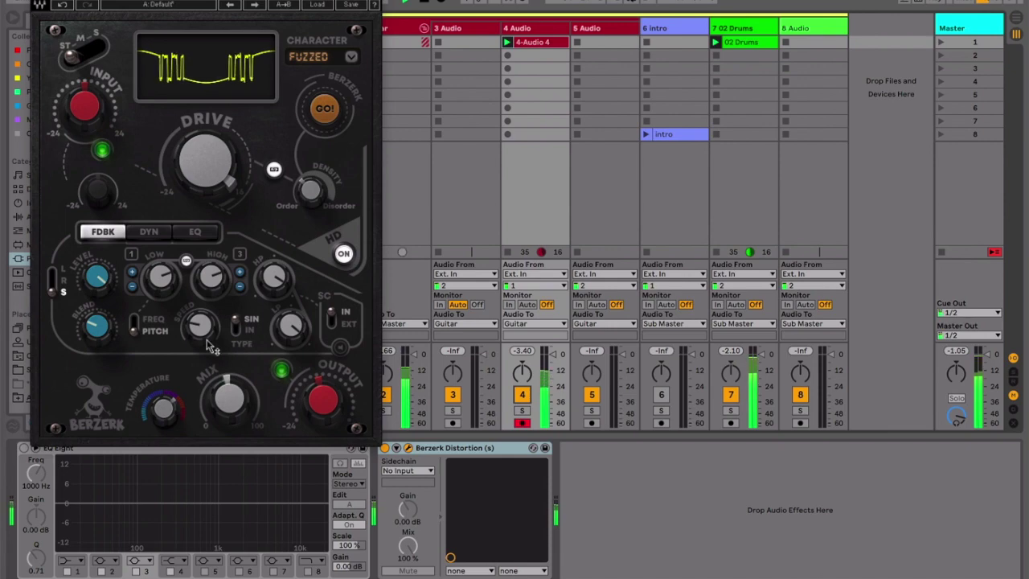
{"action": "mouse_move", "coordinate": [195, 328]}
{"action": "left_click_drag", "start_coordinate": [200, 334], "coordinate": [199, 68]}
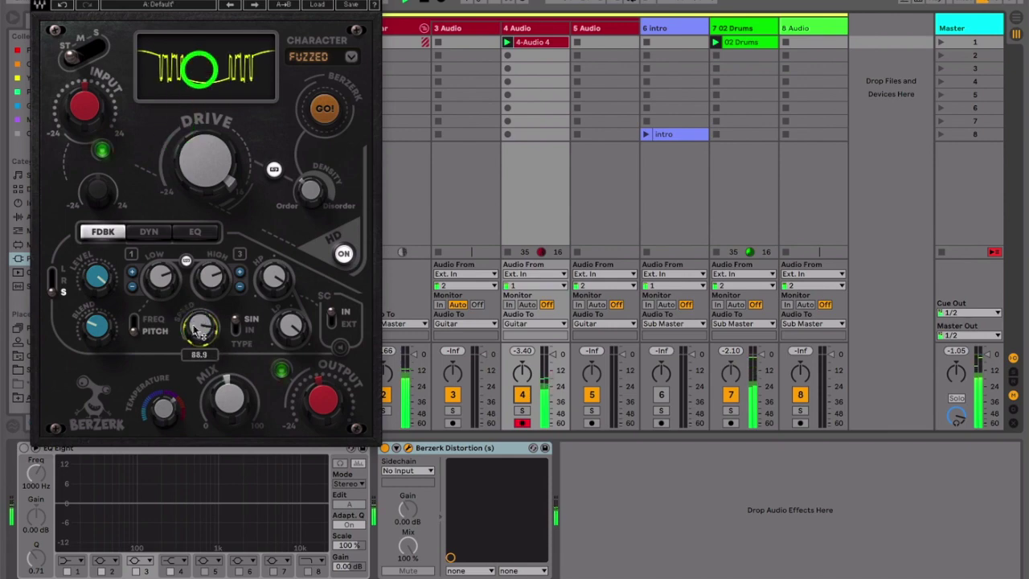
Tune the Fuzzed sound with the Mix at maximum, a slightly lower Drive and Density at 22.8.
{"action": "left_click_drag", "start_coordinate": [223, 395], "coordinate": [238, 105]}
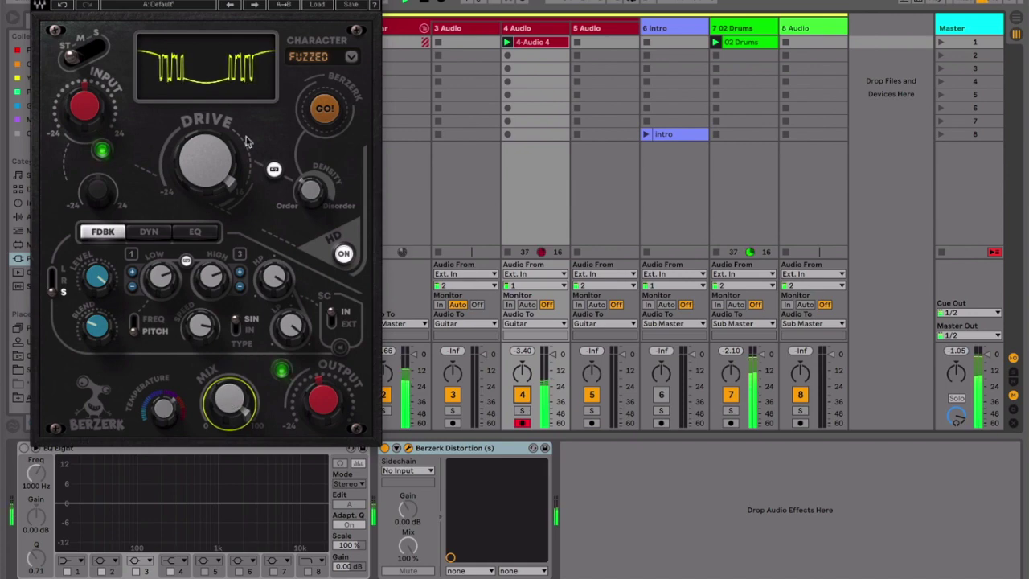
{"action": "left_click_drag", "start_coordinate": [201, 159], "coordinate": [163, 406]}
{"action": "left_click_drag", "start_coordinate": [306, 195], "coordinate": [296, 71]}
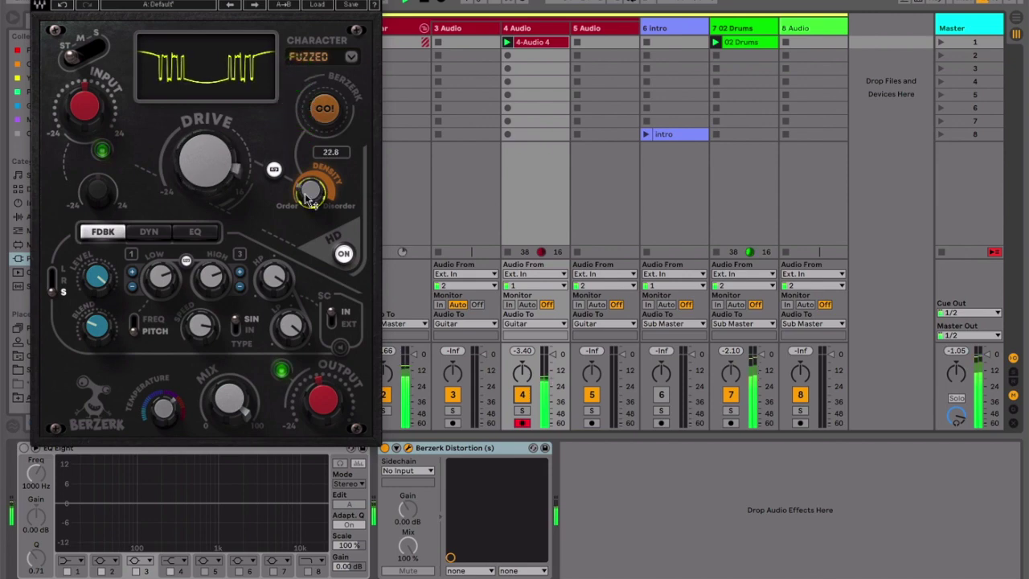